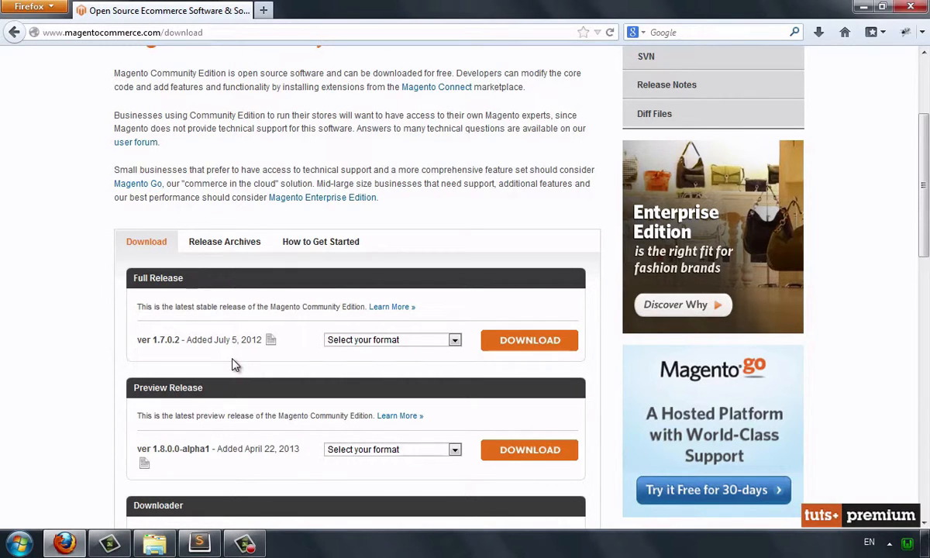
Check the sample data section of the download page and open the magento-sample-data-1.6.1.0 folder in the www directory
scroll(232, 361, down, 5)
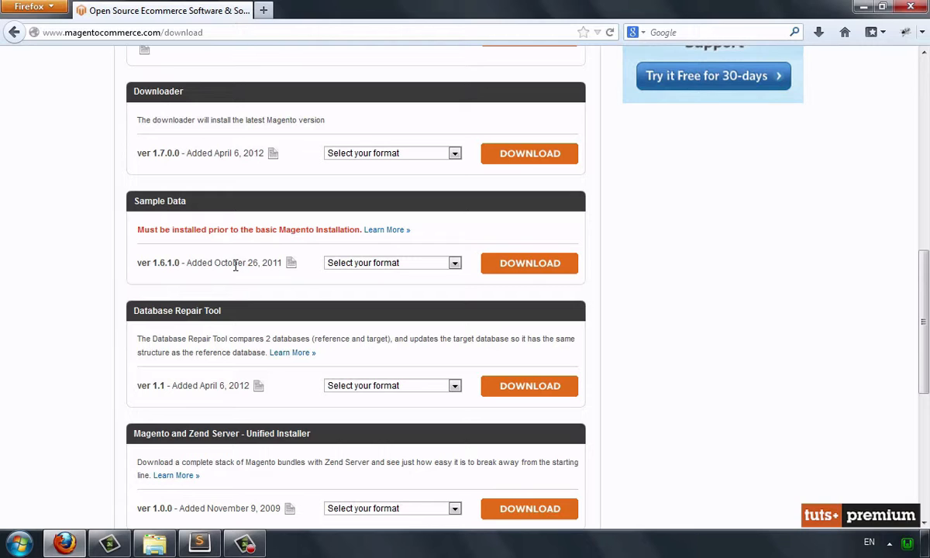
click(155, 545)
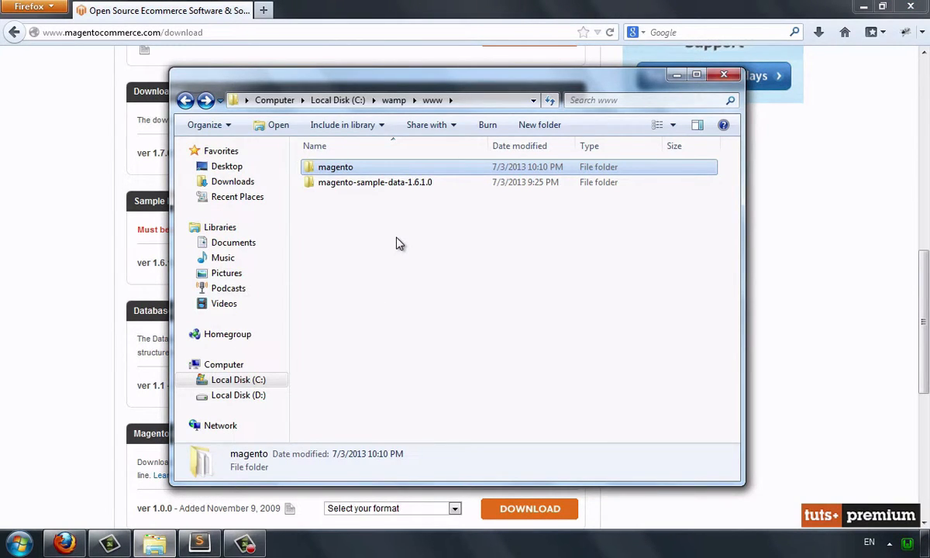
double_click(393, 186)
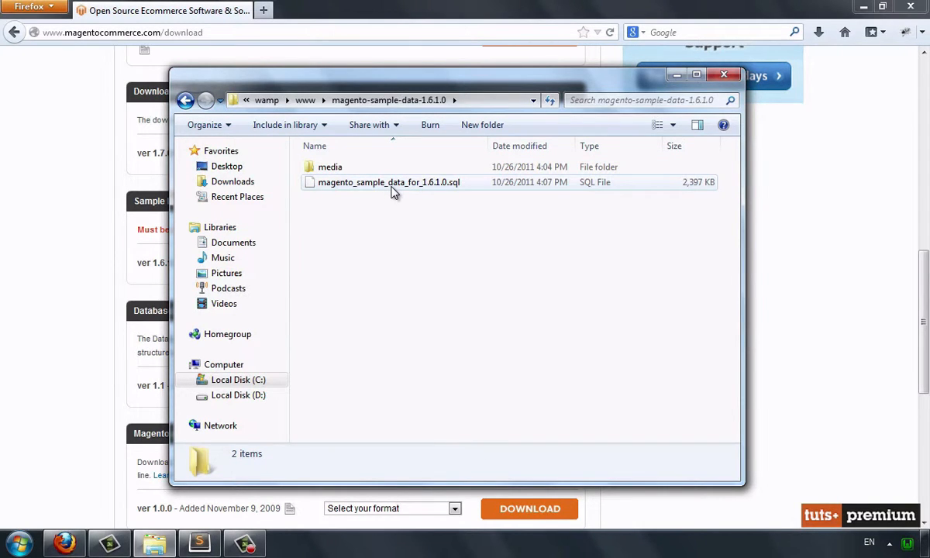
Switch to the browser and open localhost/phpmyadmin/ in a new tab
click(272, 15)
text(localhost/phpmyadmin/)
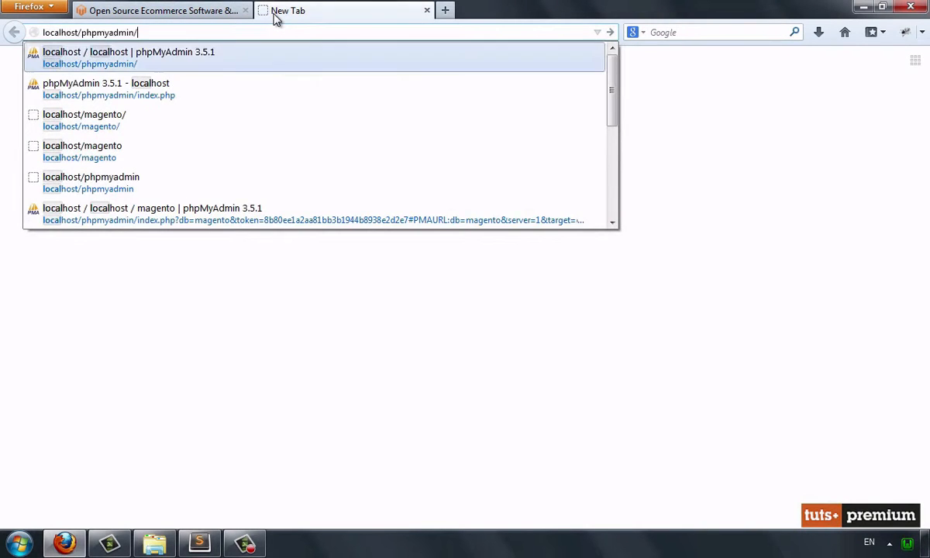
key(Down)
key(Return)
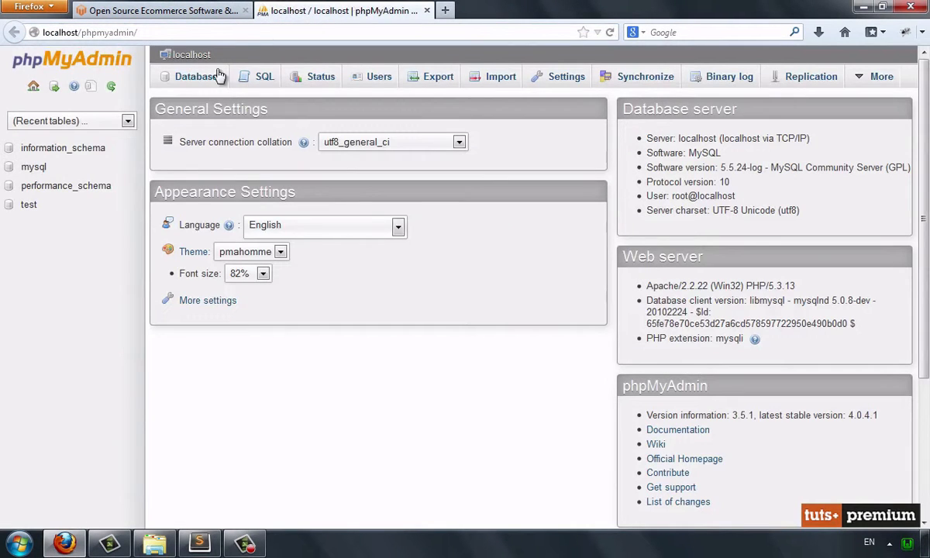
Create a database named magento and open its import page
click(213, 77)
click(260, 185)
text(magento)
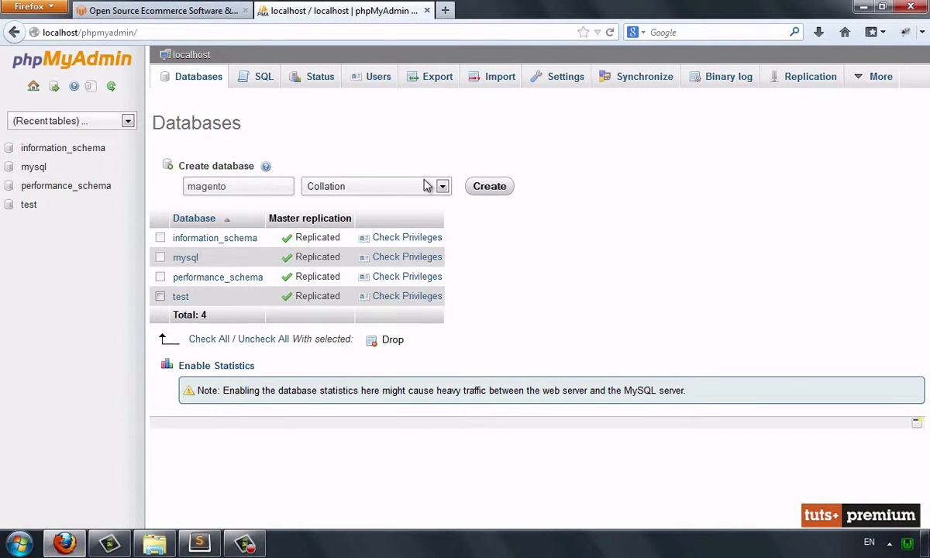
click(485, 187)
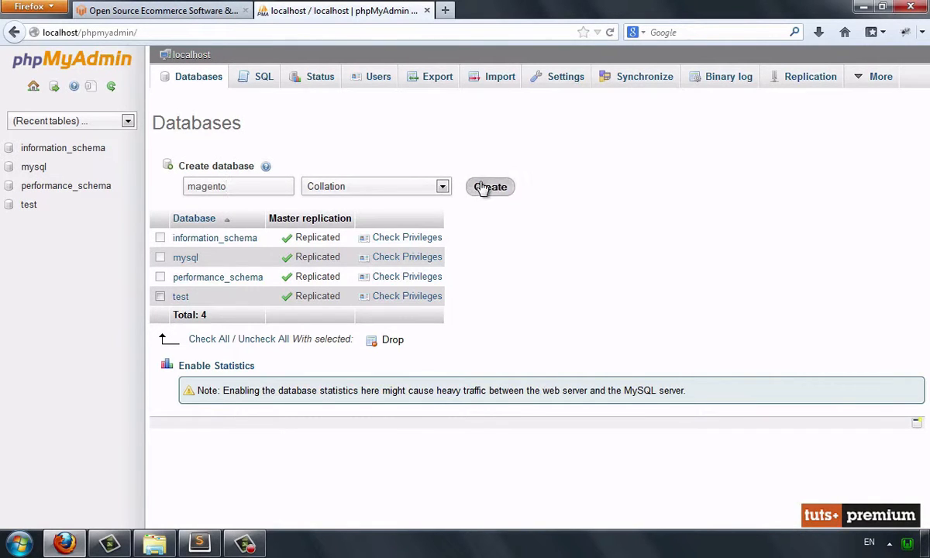
click(54, 167)
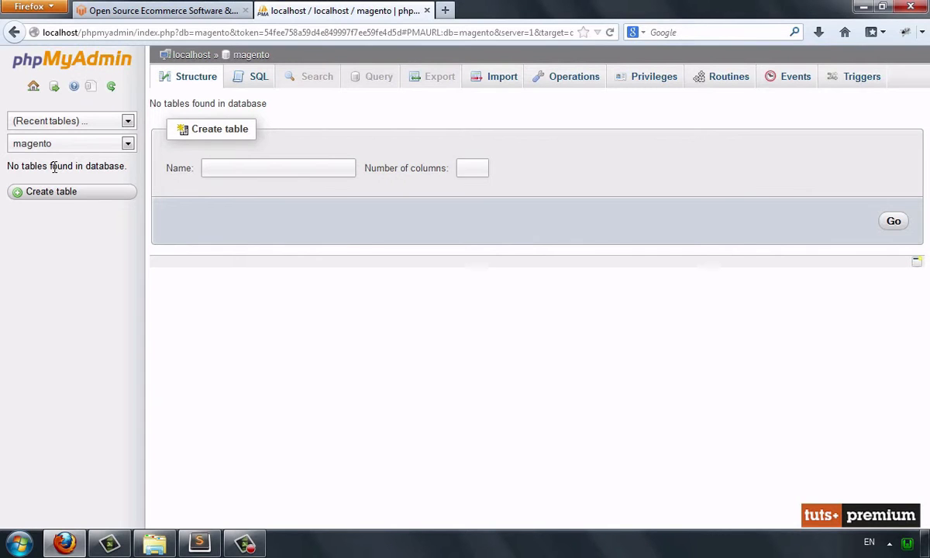
click(478, 84)
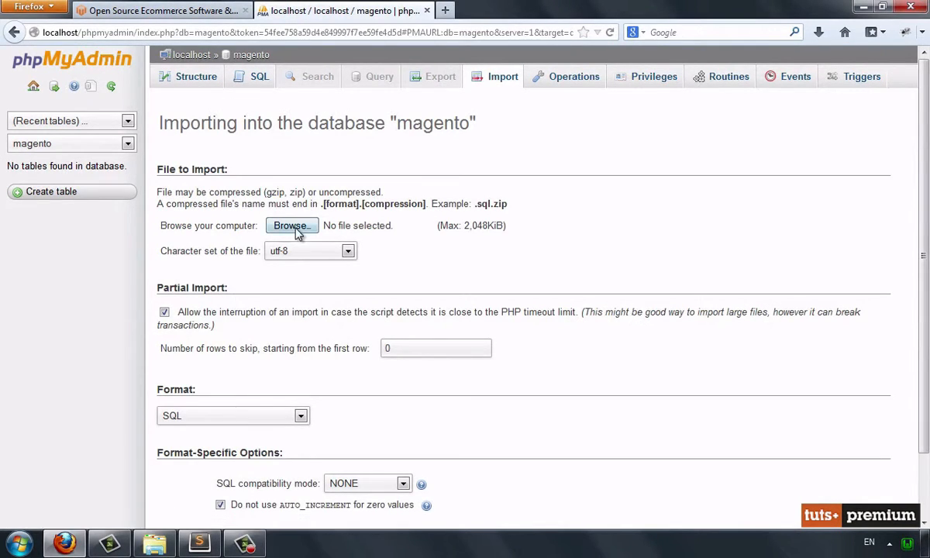
Try to import magento_sample_data_for_1.6.1.0.sql into the magento database
click(292, 227)
click(232, 115)
click(366, 324)
scroll(261, 340, down, 2)
click(186, 478)
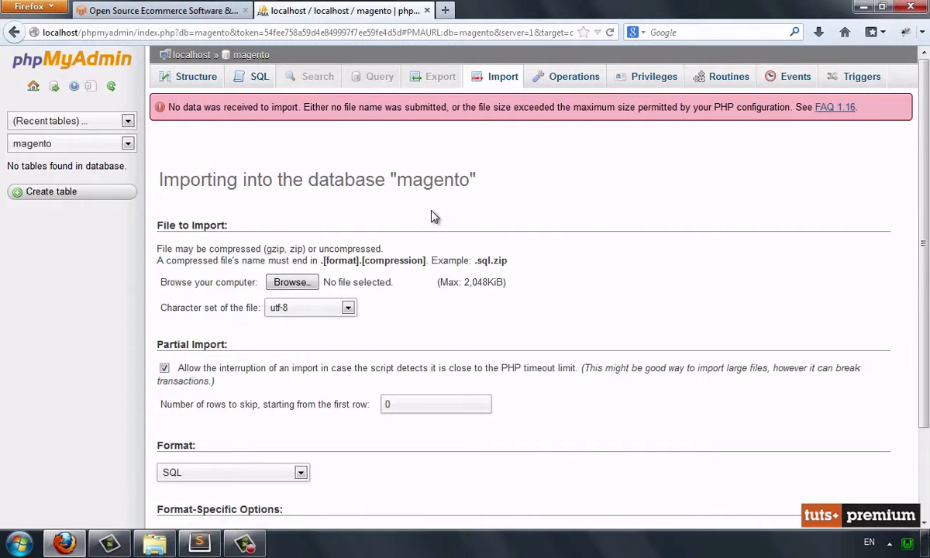
drag(507, 107, 769, 108)
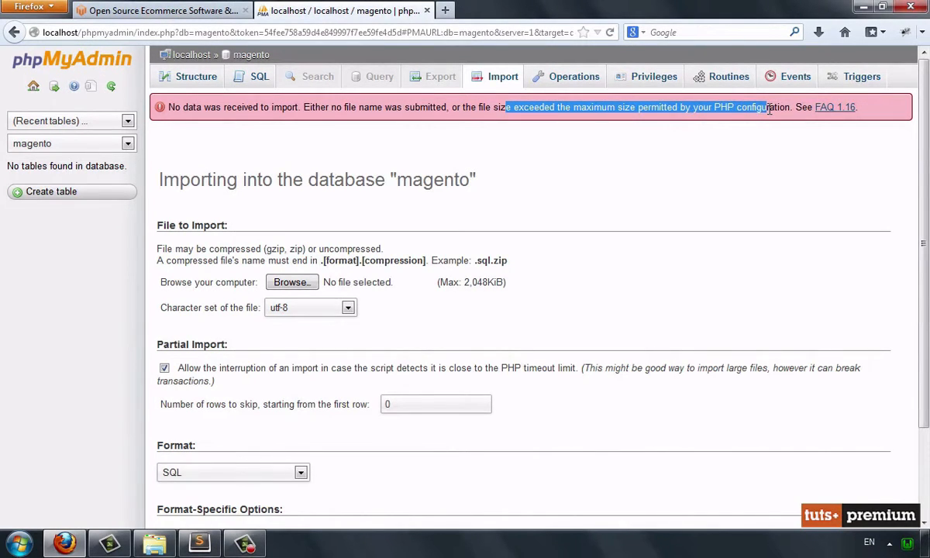
click(748, 134)
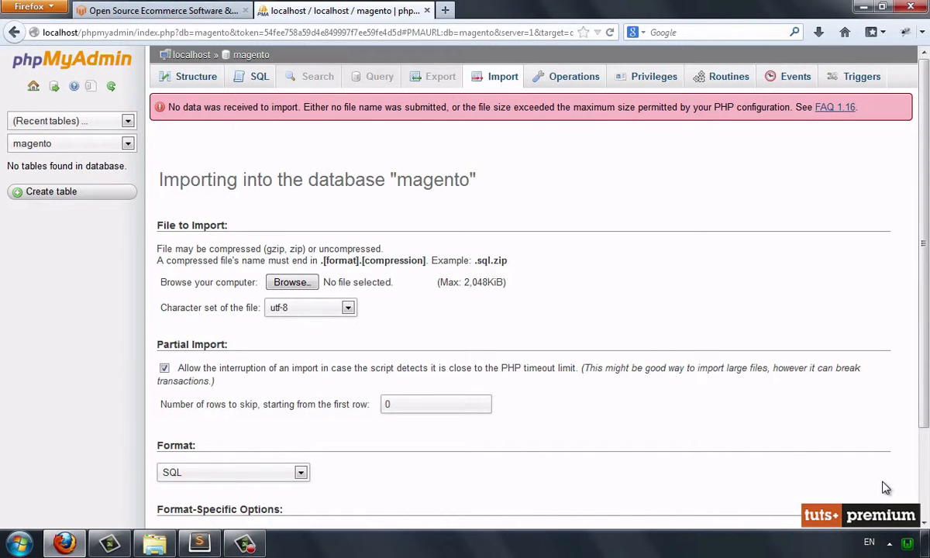
Open php.ini from WAMP and search the file for the upload_max_filesize setting
click(907, 543)
mouse_move(888, 424)
click(765, 462)
key(ctrl+f)
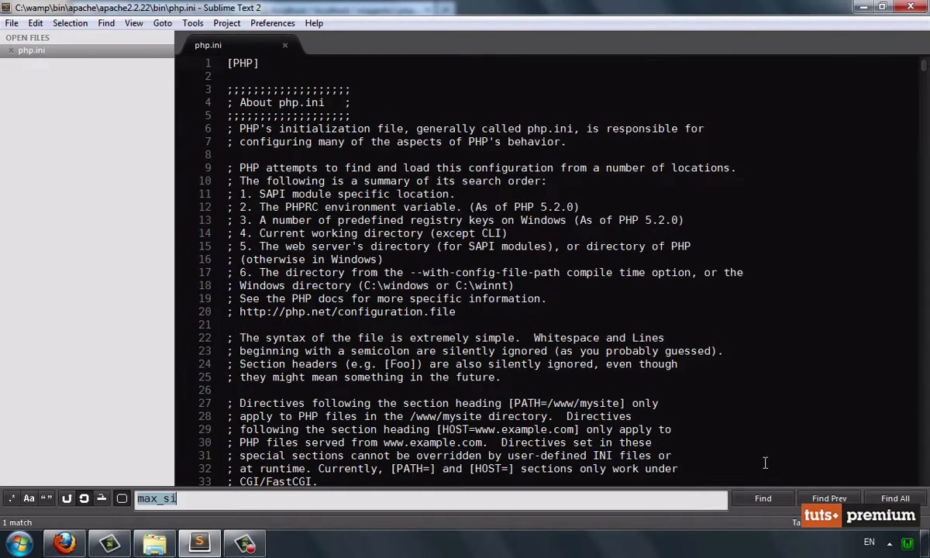
text(uploa)
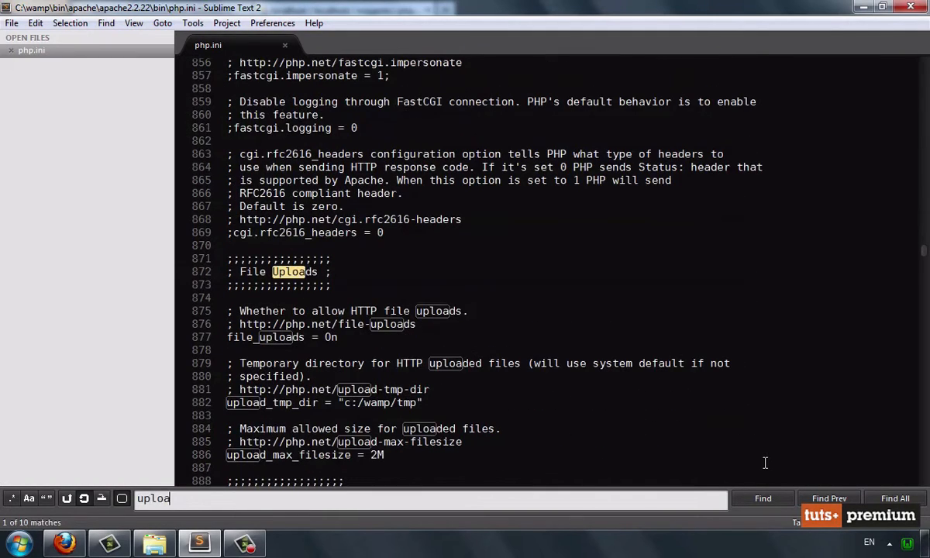
text(d_ma)
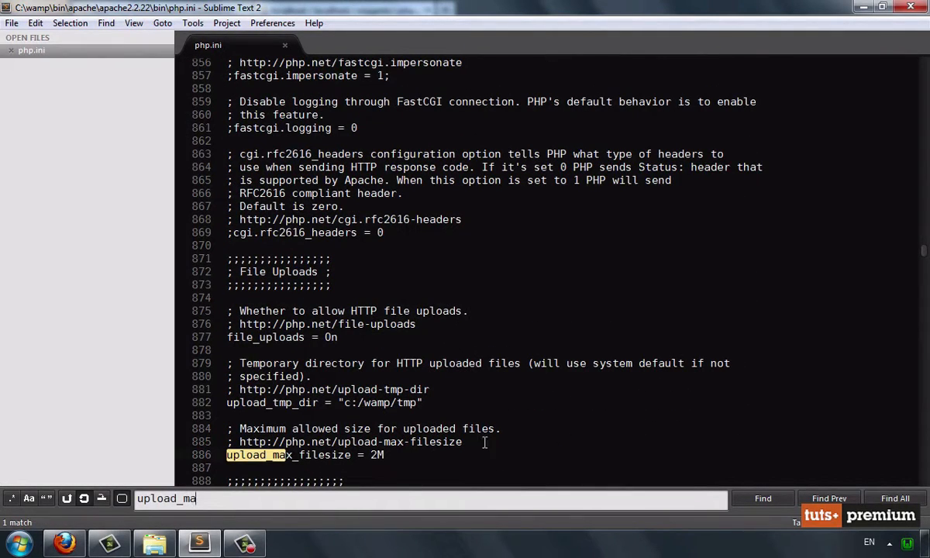
Set upload_max_filesize to 3M, save php.ini and restart the WAMP services
click(379, 455)
key(BackSpace)
text(3)
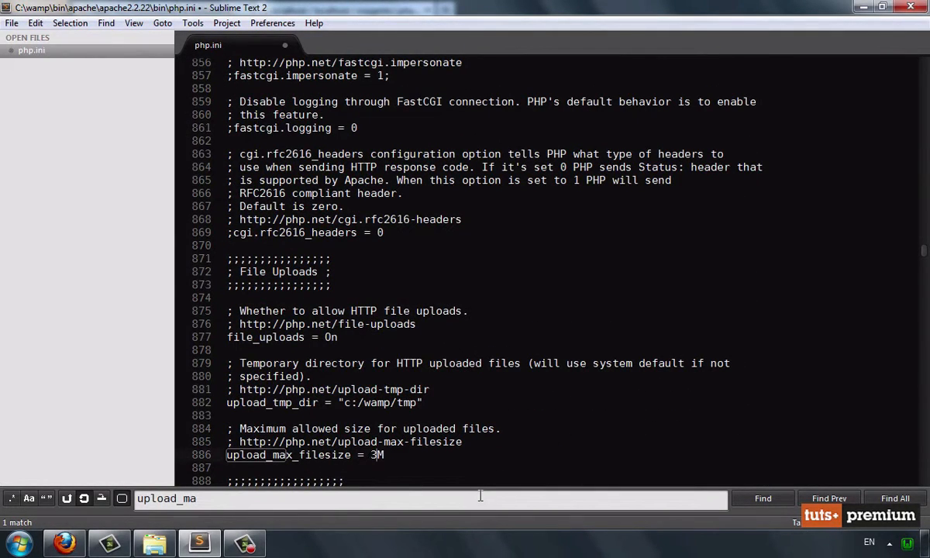
key(ctrl+s)
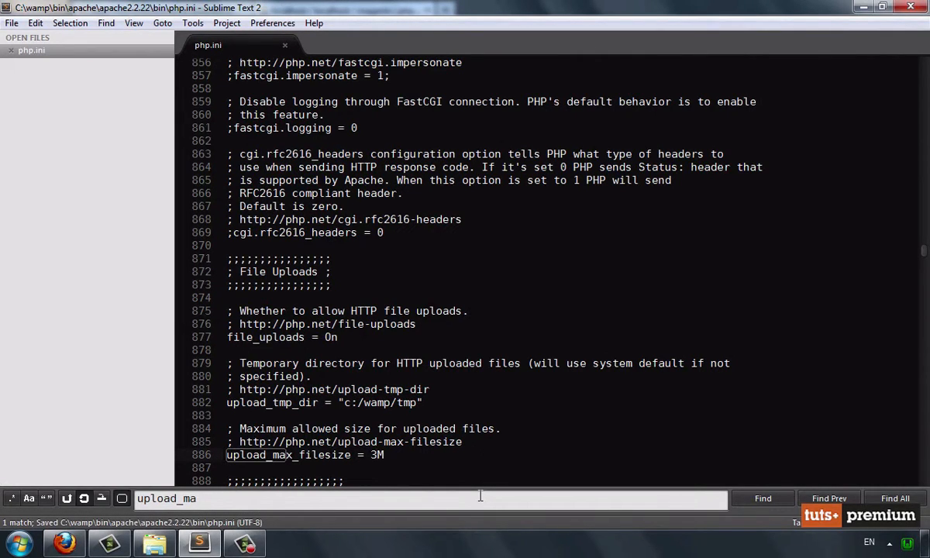
key(Escape)
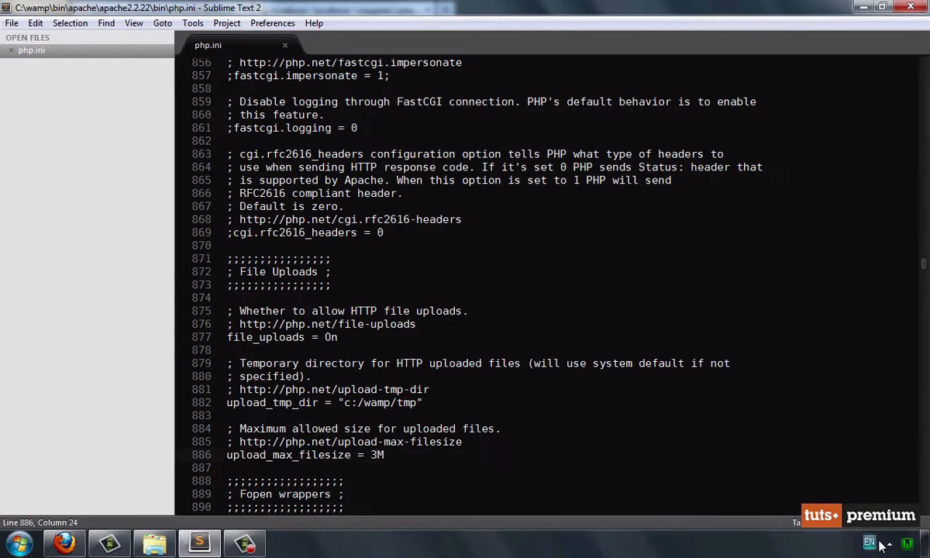
click(907, 544)
click(887, 521)
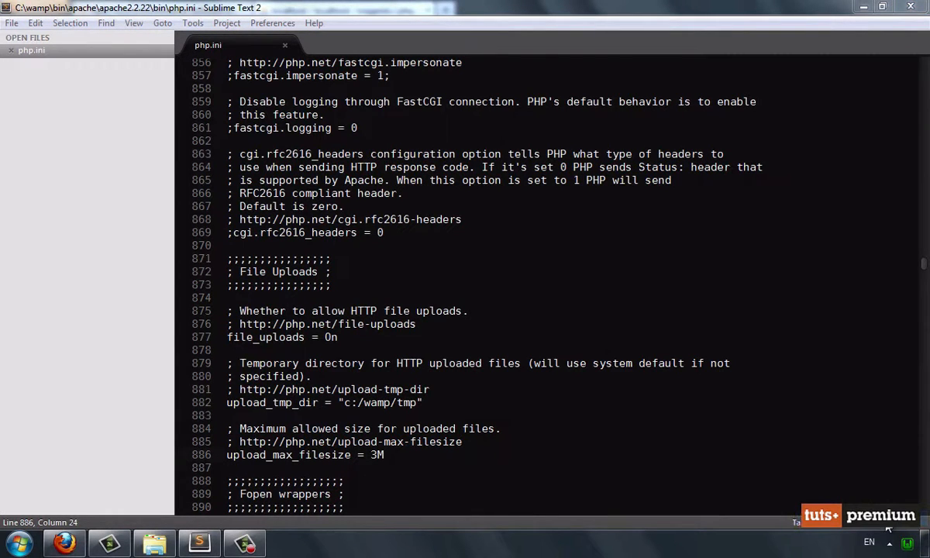
Switch back to phpMyAdmin in the browser and import magento_sample_data_for_1.6.1.0.sql into the magento database as SQL
click(65, 544)
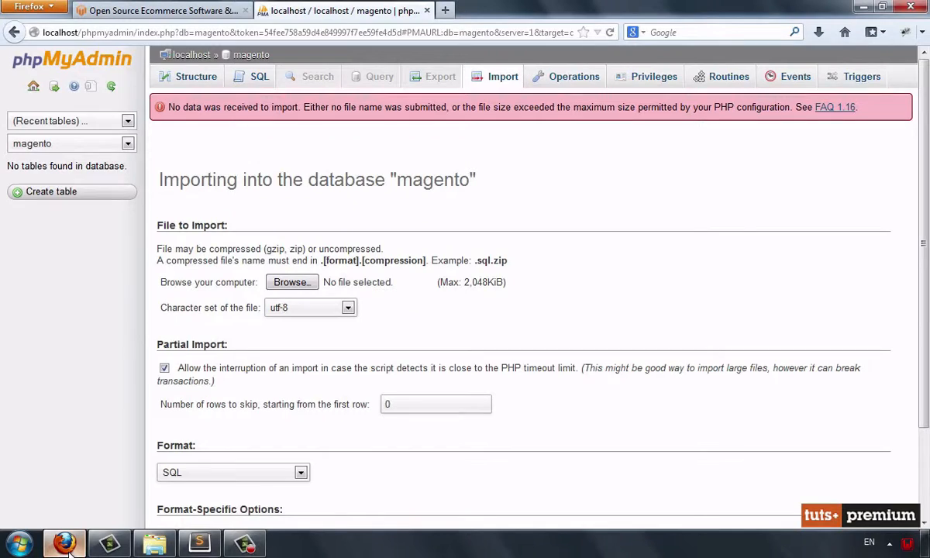
click(290, 284)
click(220, 116)
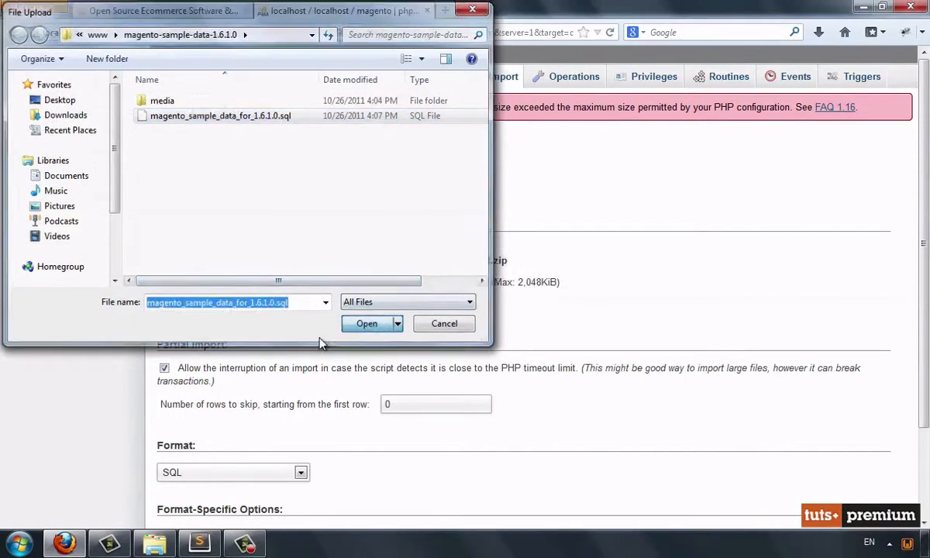
click(366, 324)
scroll(275, 341, down, 3)
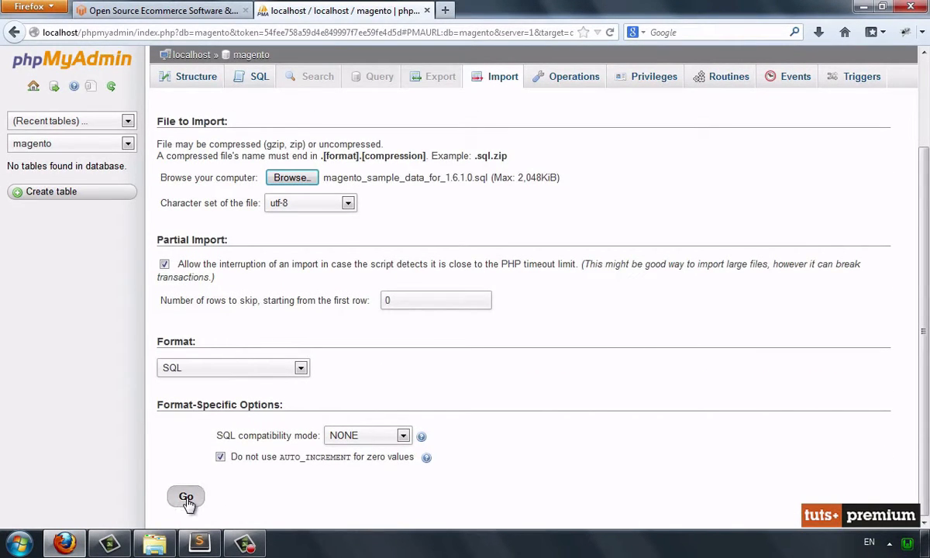
click(186, 498)
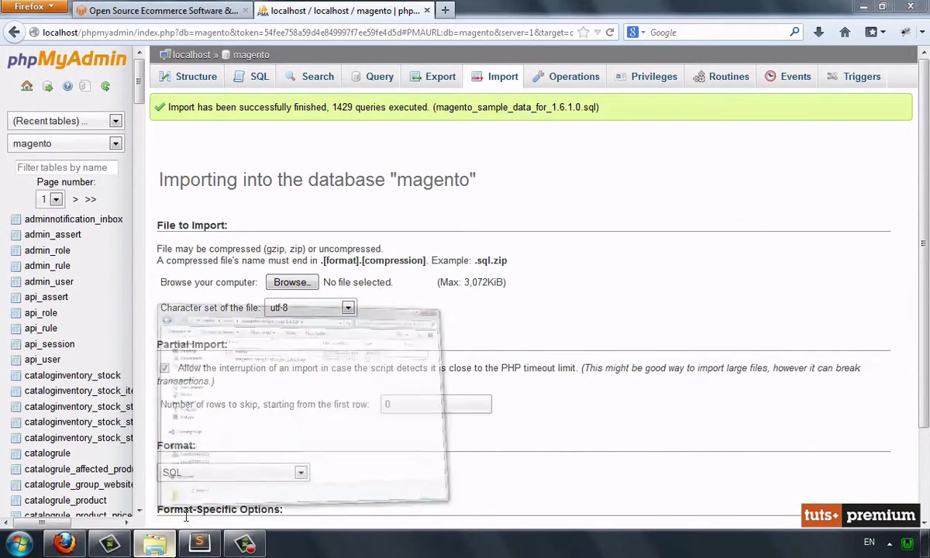
Switch to the file explorer and copy the catalog folder from the sample data's media folder into the magento installation's media folder
click(159, 548)
double_click(330, 159)
click(332, 170)
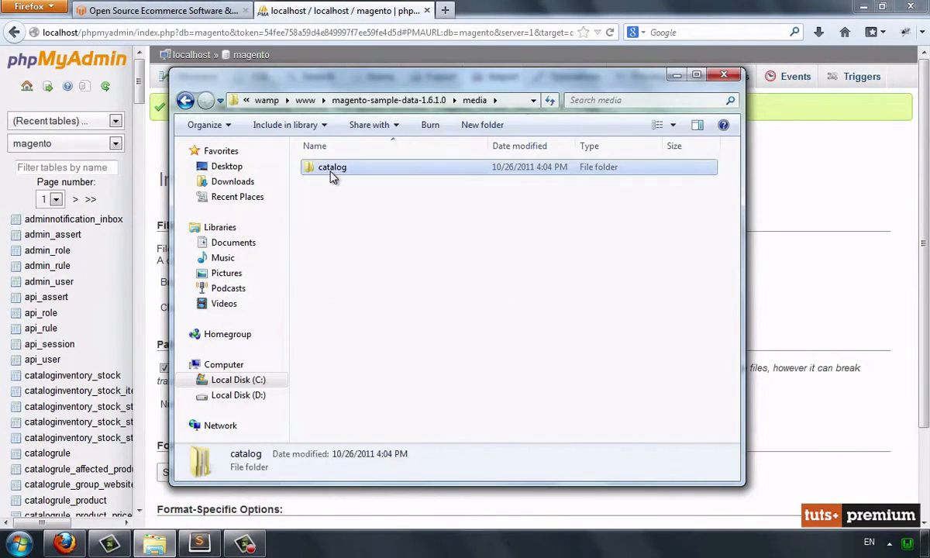
click(305, 99)
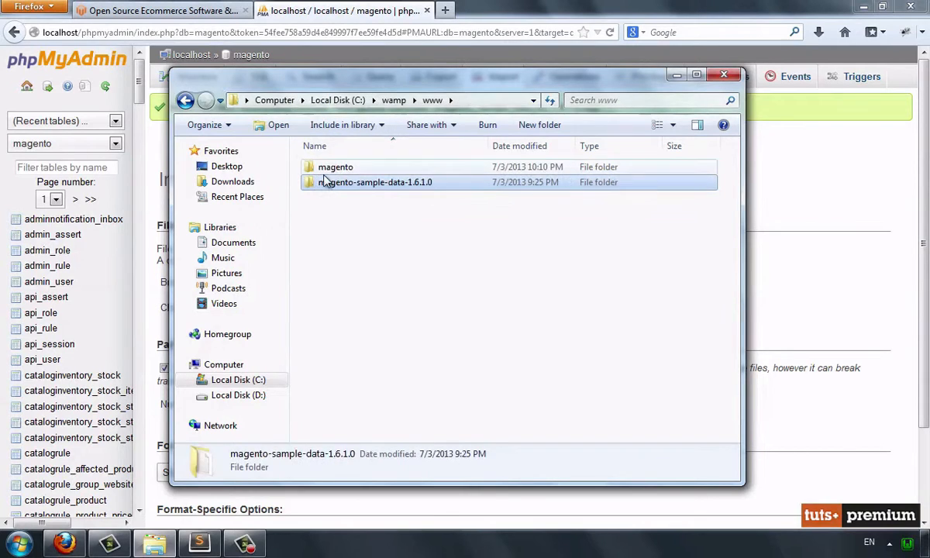
double_click(325, 169)
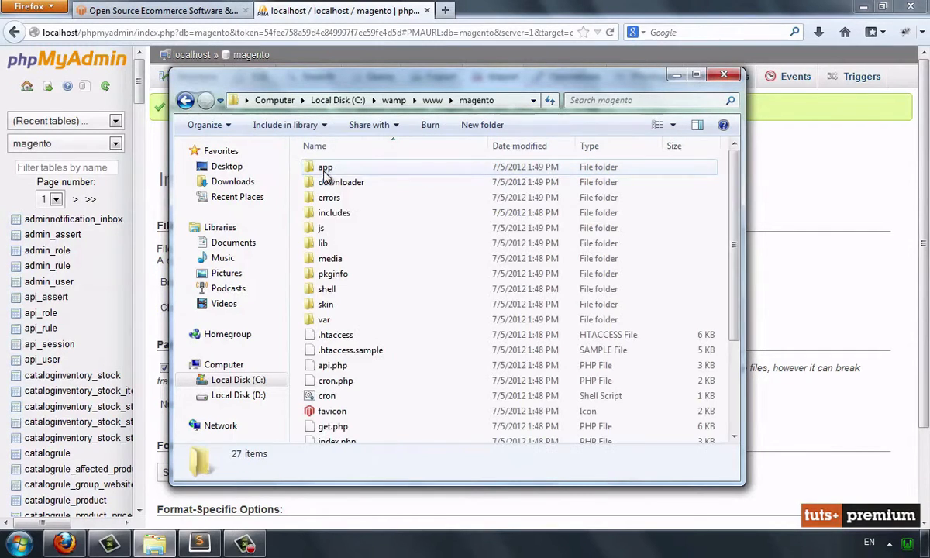
double_click(326, 260)
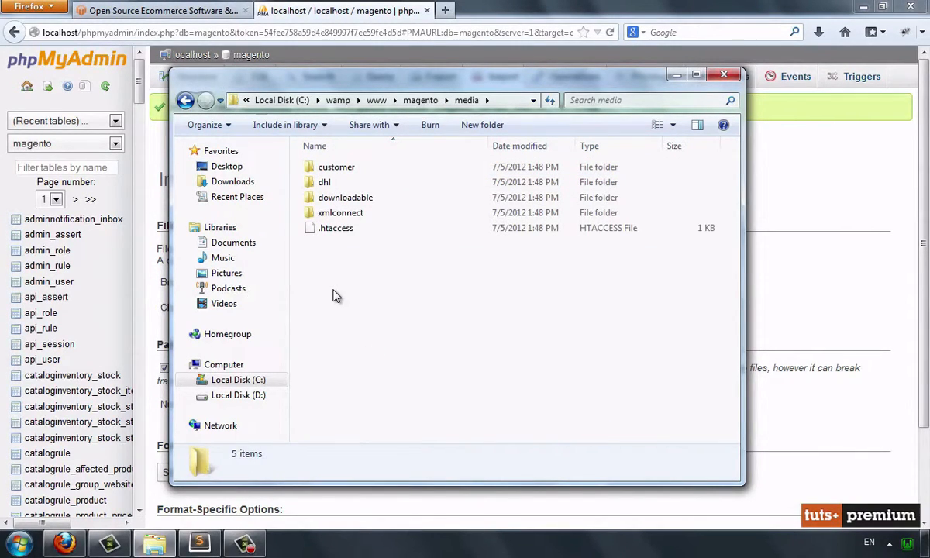
key(ctrl+v)
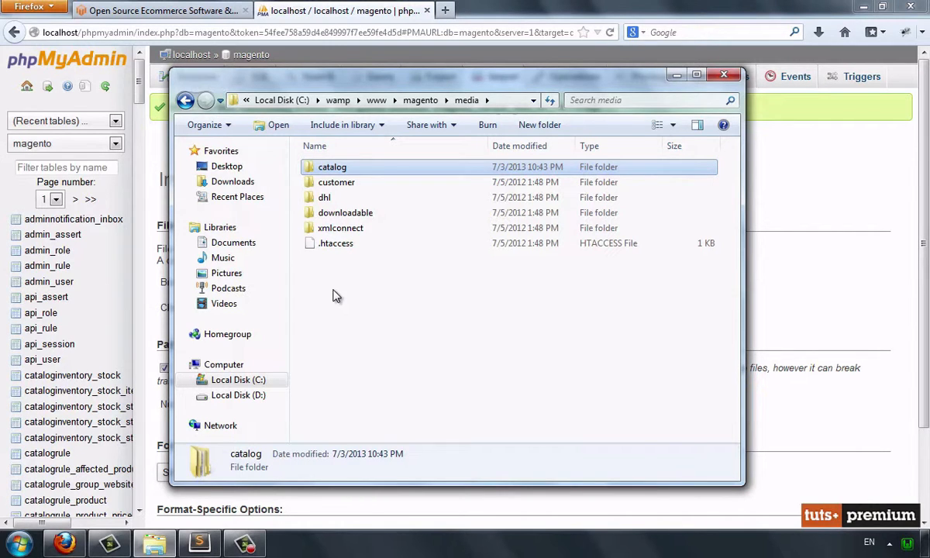
Open localhost/magento/ in a new browser tab to start the Magento installation wizard
click(446, 11)
text(localhost/)
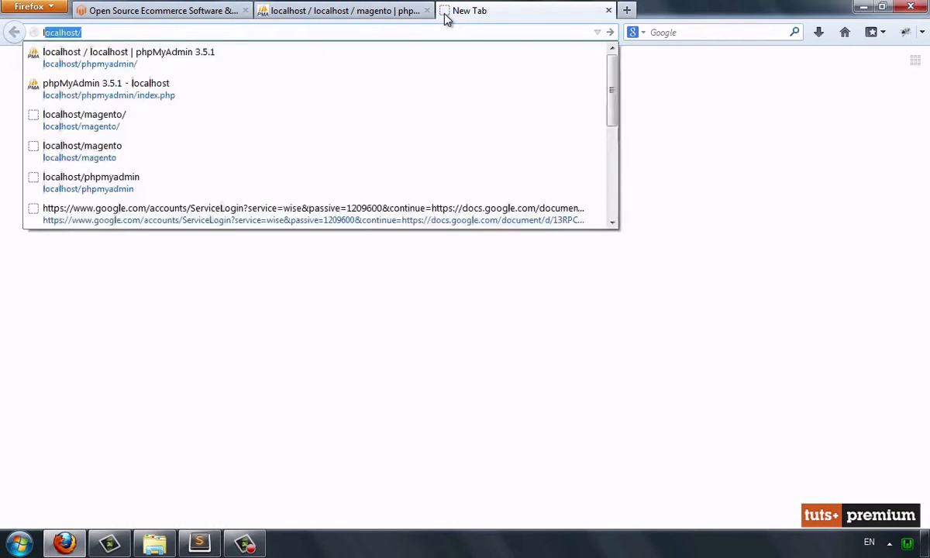
key(Down)
key(Down)
key(Down)
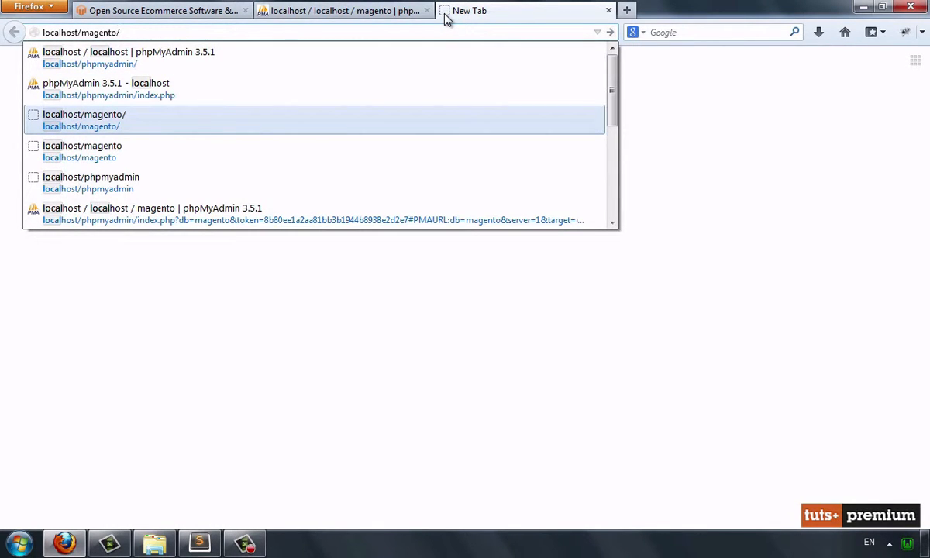
key(Return)
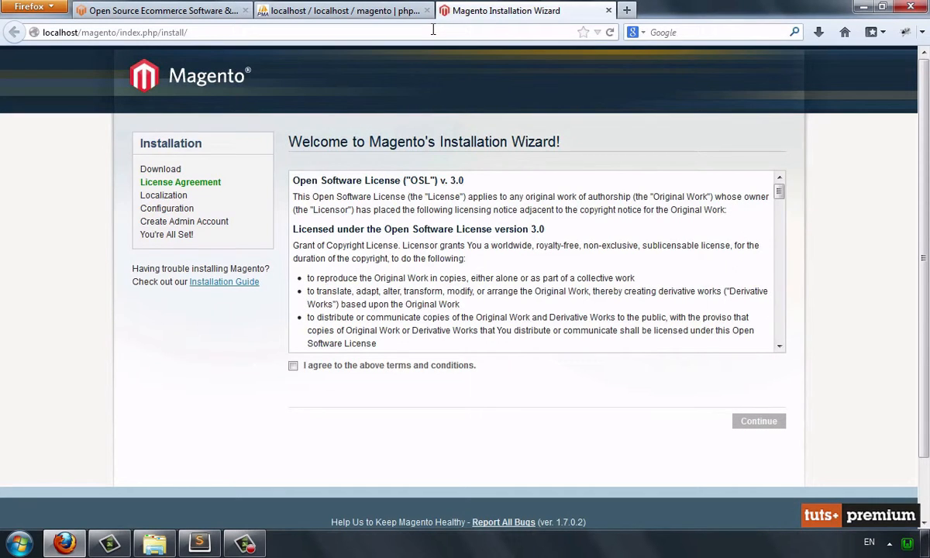
Accept the license terms and continue past localization with English (United States), Pacific Standard Time and US Dollar
click(292, 366)
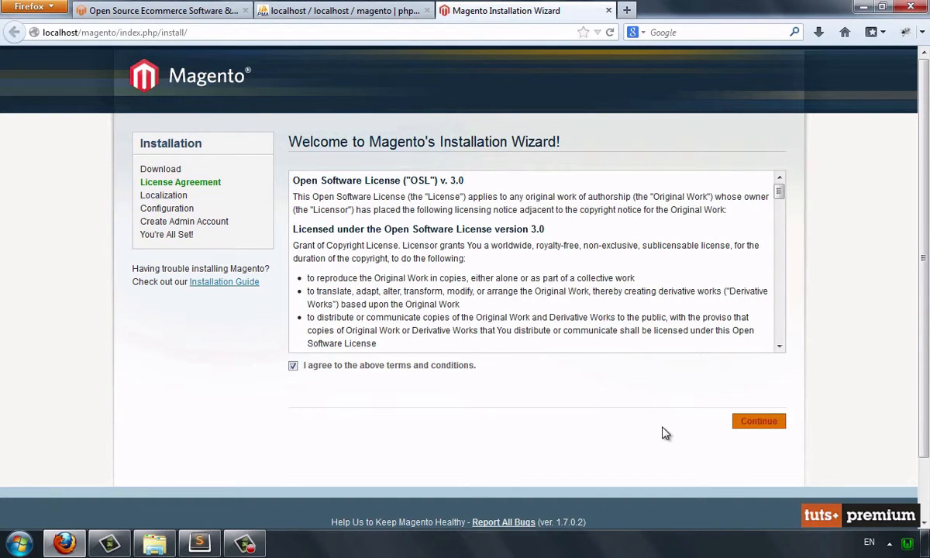
click(741, 427)
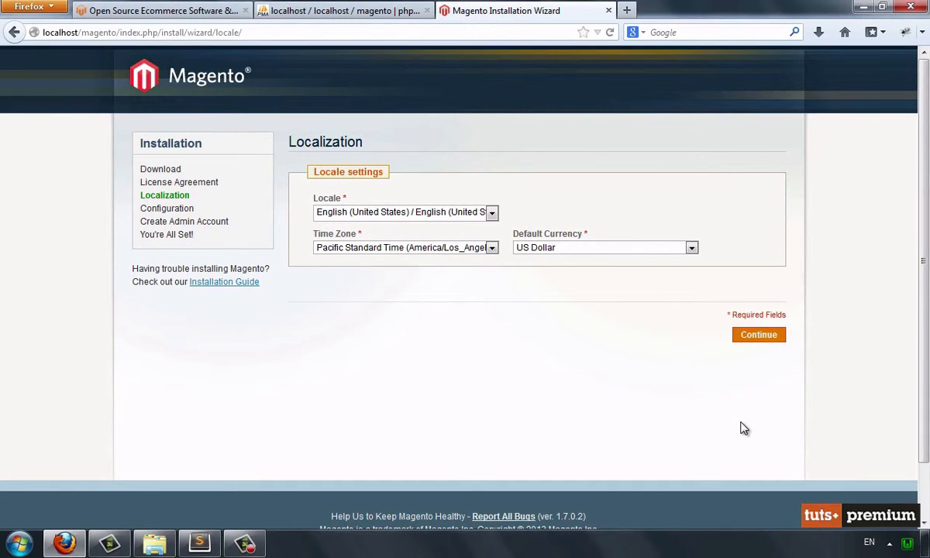
click(751, 344)
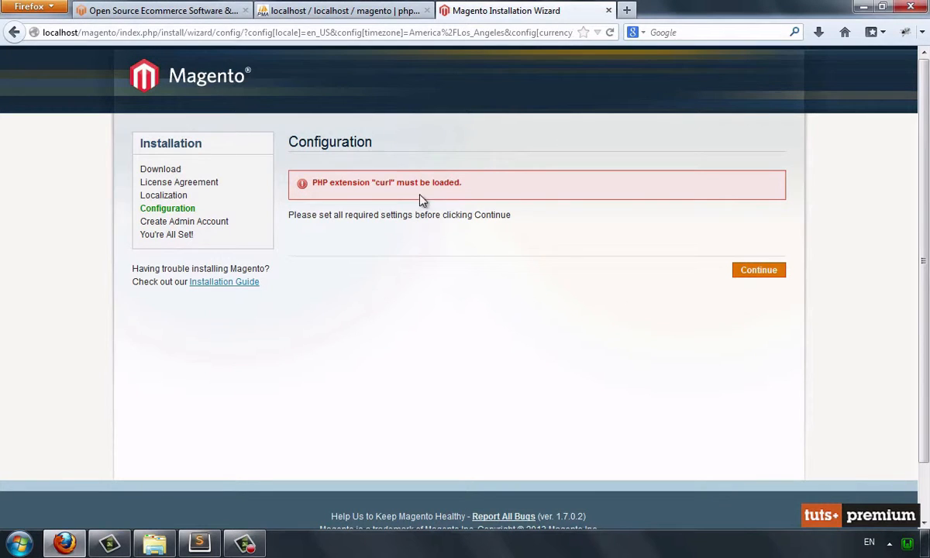
drag(309, 186, 447, 182)
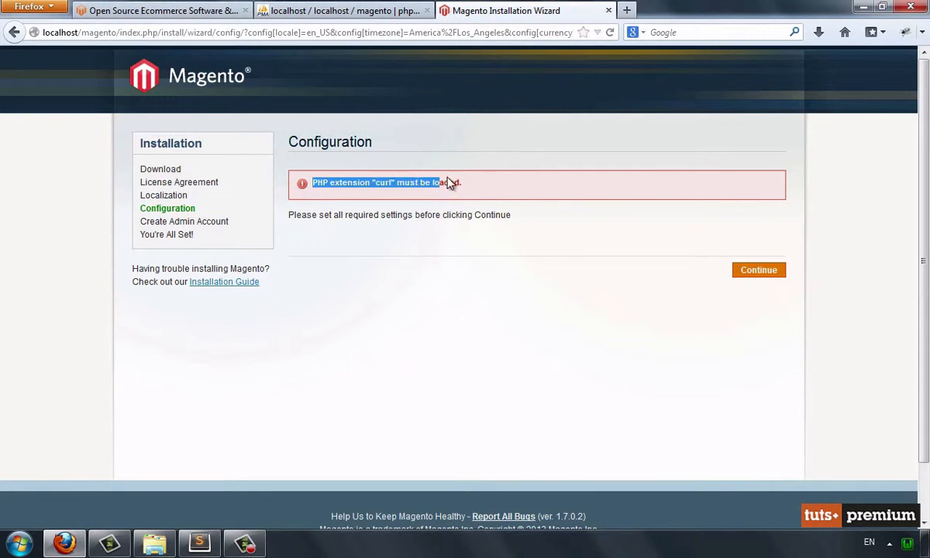
click(469, 186)
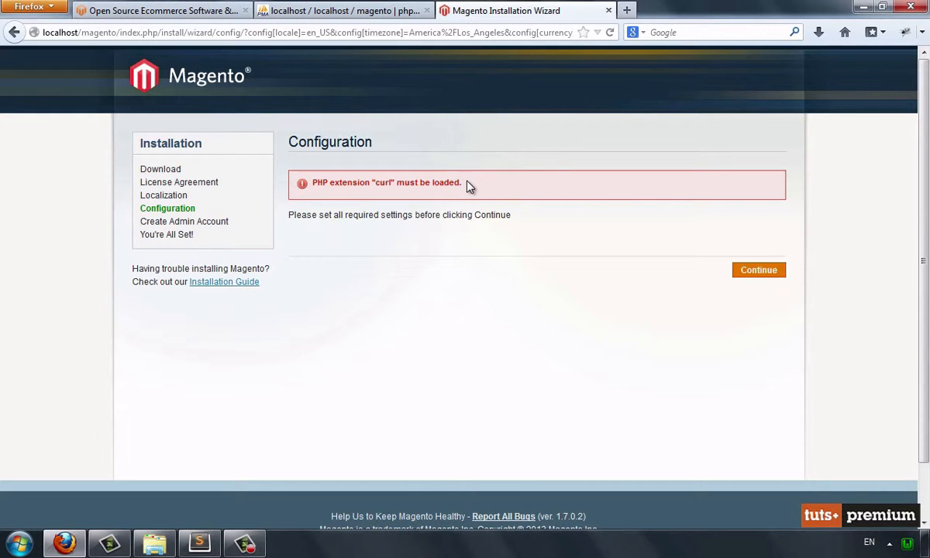
Switch to php.ini in Sublime Text, uncomment the extension=php_curl.dll line and save the file
click(187, 547)
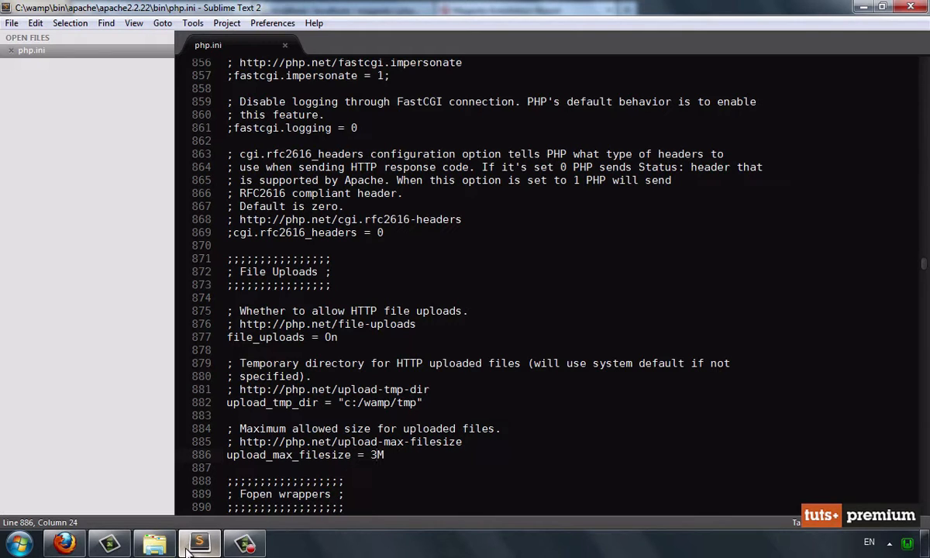
key(ctrl+f)
text(curl)
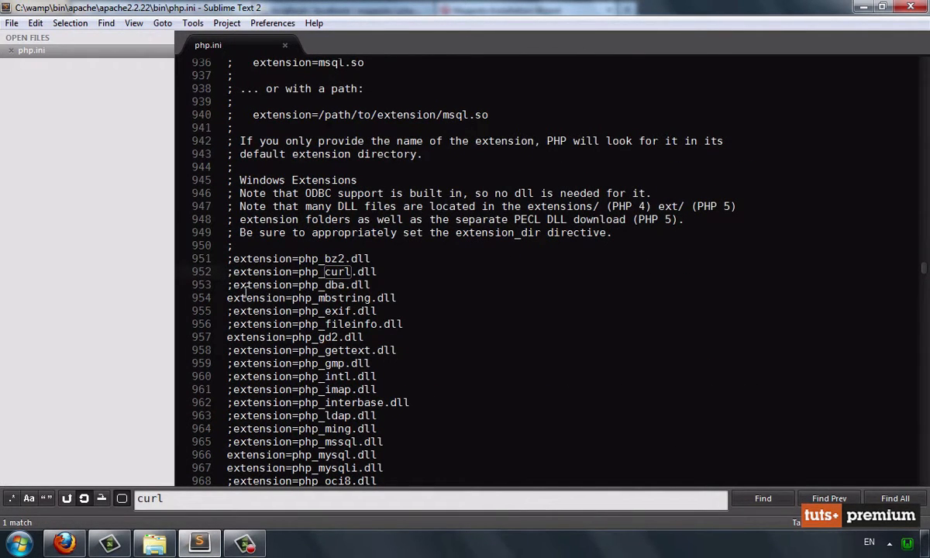
key(Delete)
key(ctrl+s)
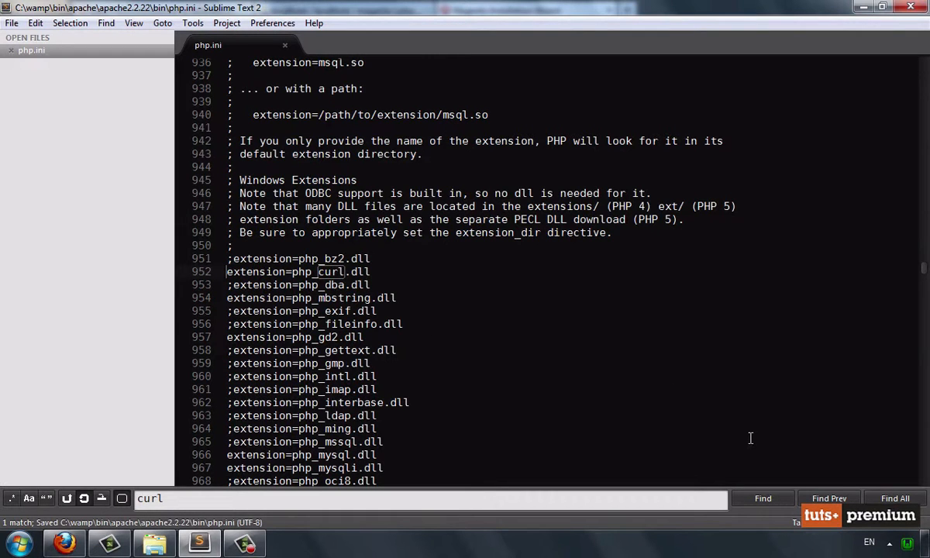
Restart the WAMP services, then switch to Firefox and reload the Magento installation wizard's Configuration page
click(906, 543)
click(810, 507)
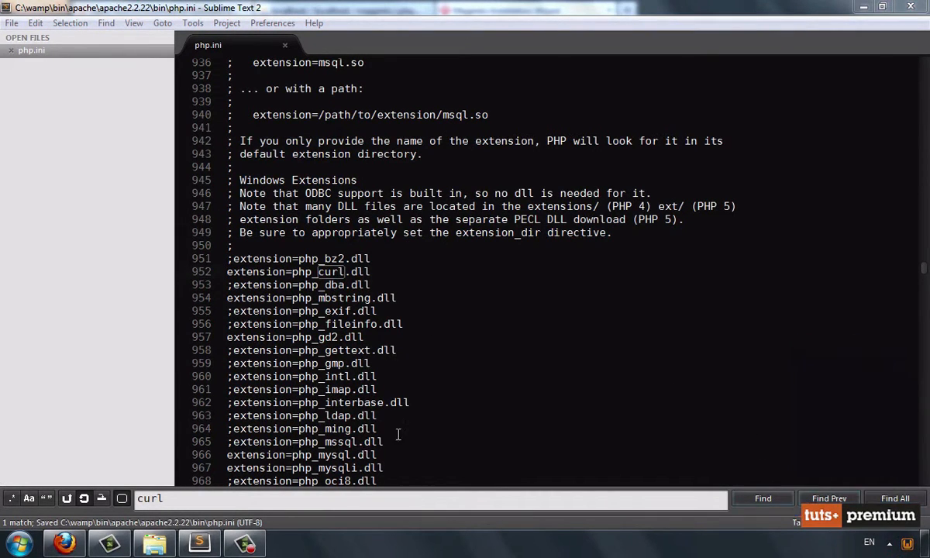
click(64, 543)
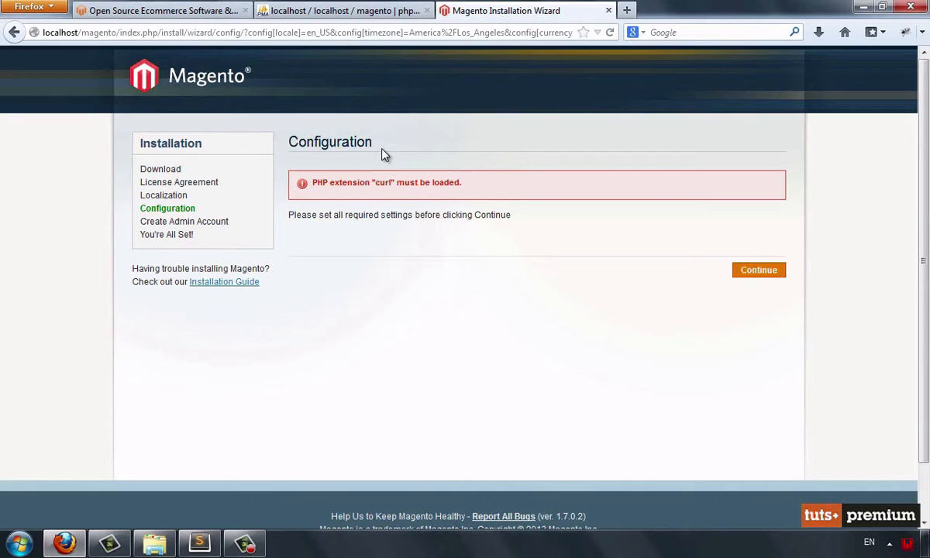
key(F5)
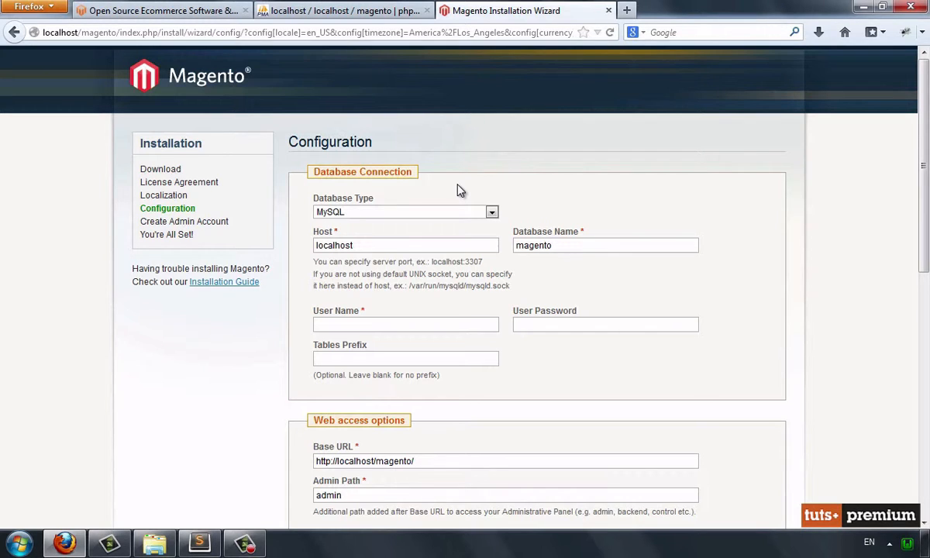
Set the database user name to root, leave the password blank and the other settings at their defaults, and continue the installation
click(389, 324)
text(root)
click(520, 324)
scroll(529, 328, down, 5)
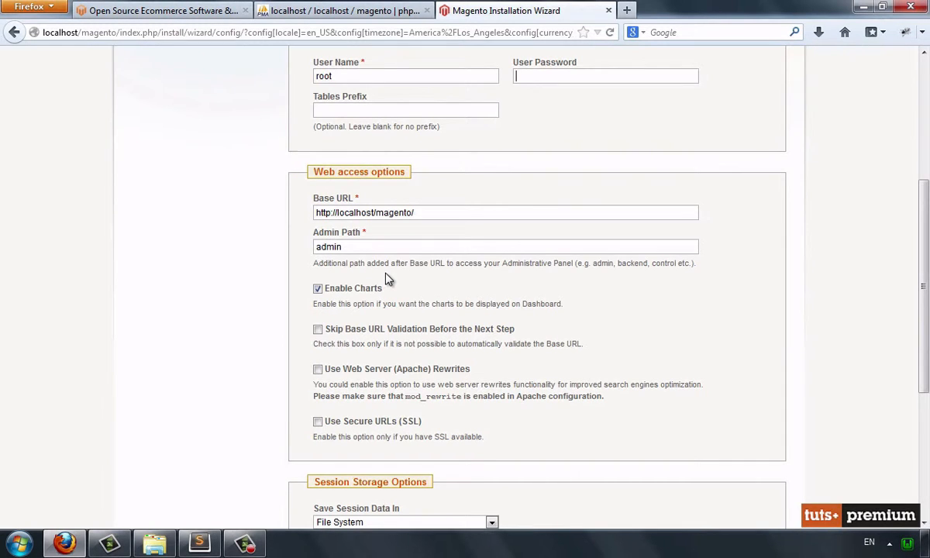
scroll(387, 279, down, 2)
scroll(384, 290, down, 2)
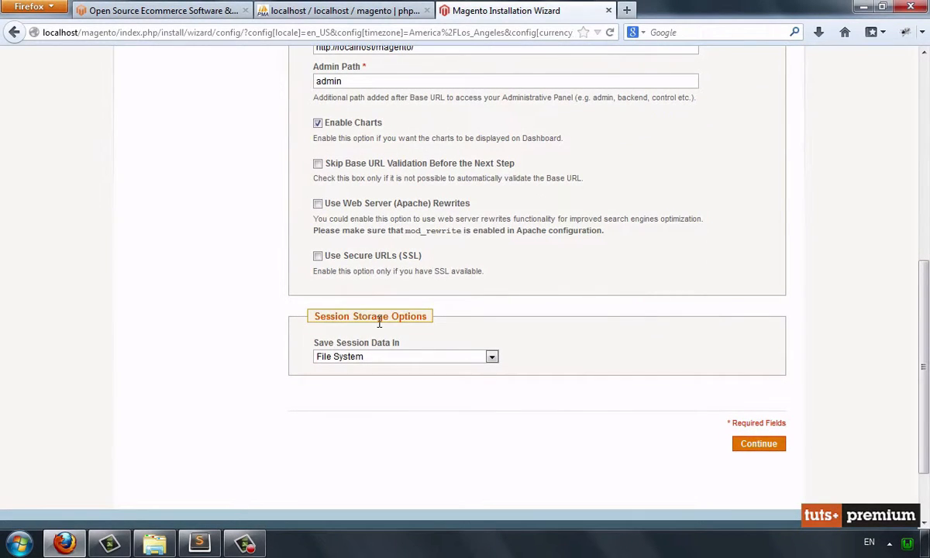
click(758, 453)
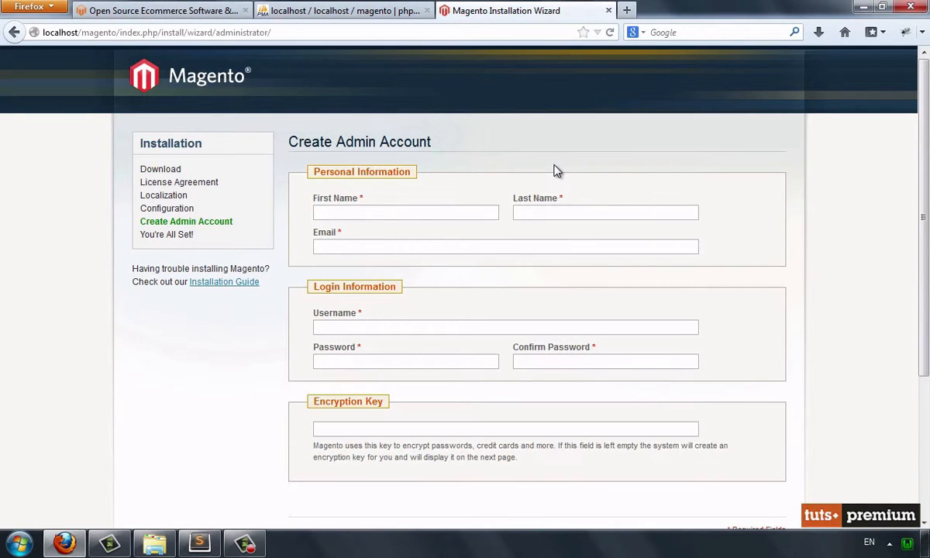
Fill in the administrator's first name, last name and e-mail under Personal Information
click(467, 205)
key(Tab)
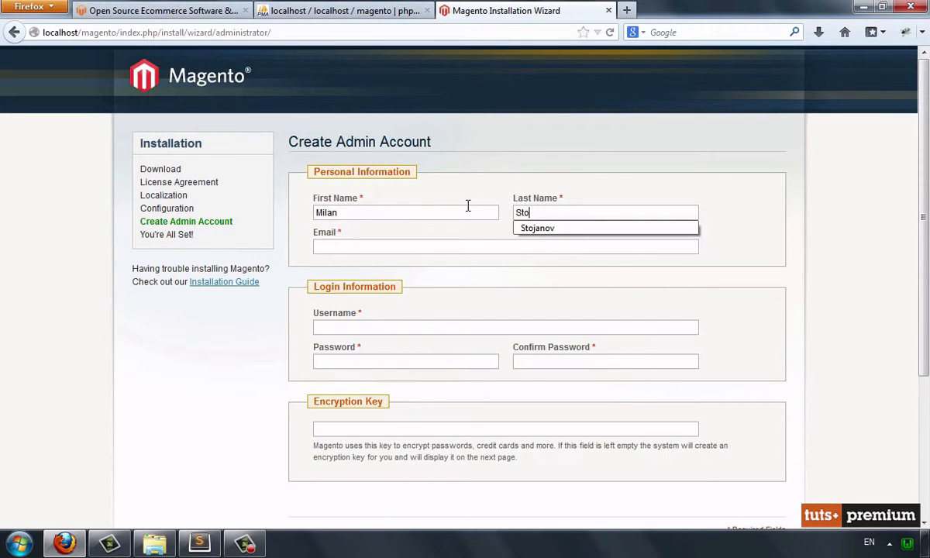
key(Tab)
text(a)
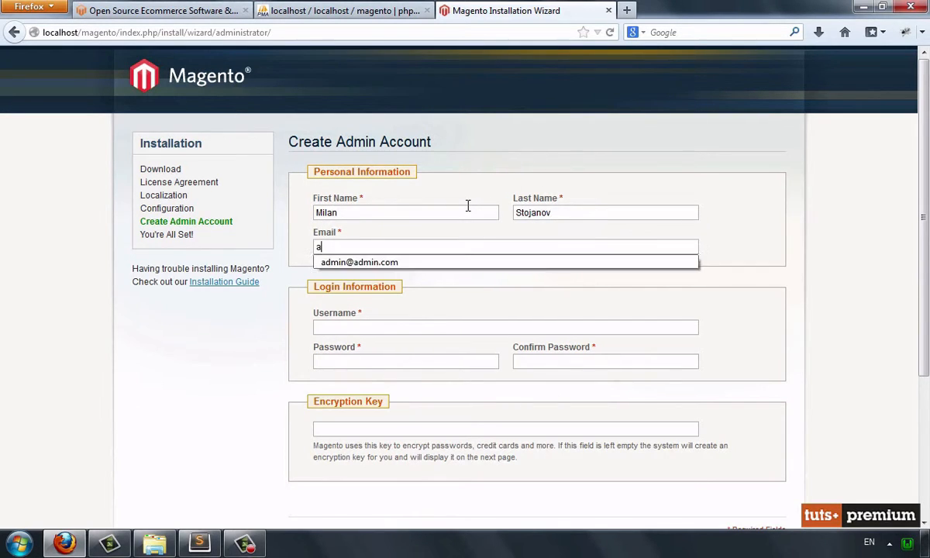
text(dmin@admin.com)
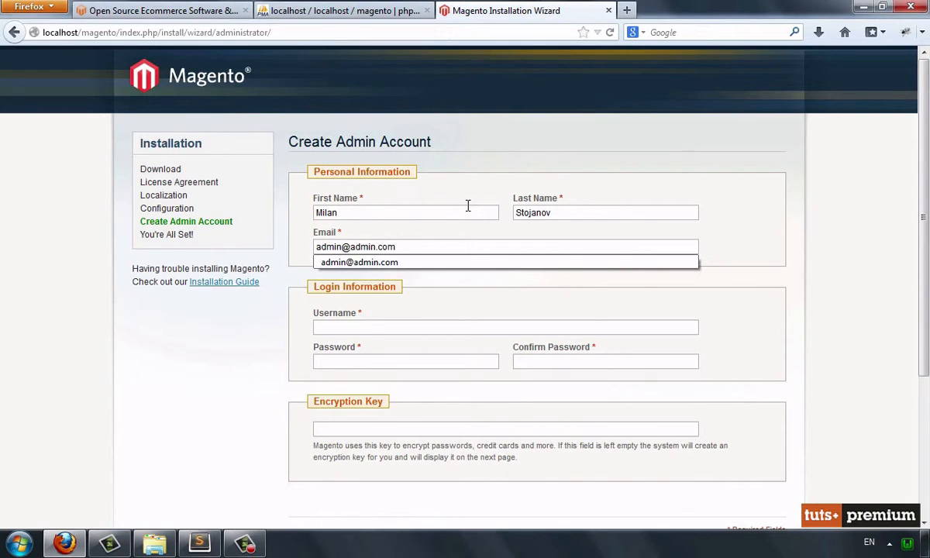
Set the admin username to admin, enter and confirm the account password, leave the encryption key empty and continue
click(364, 325)
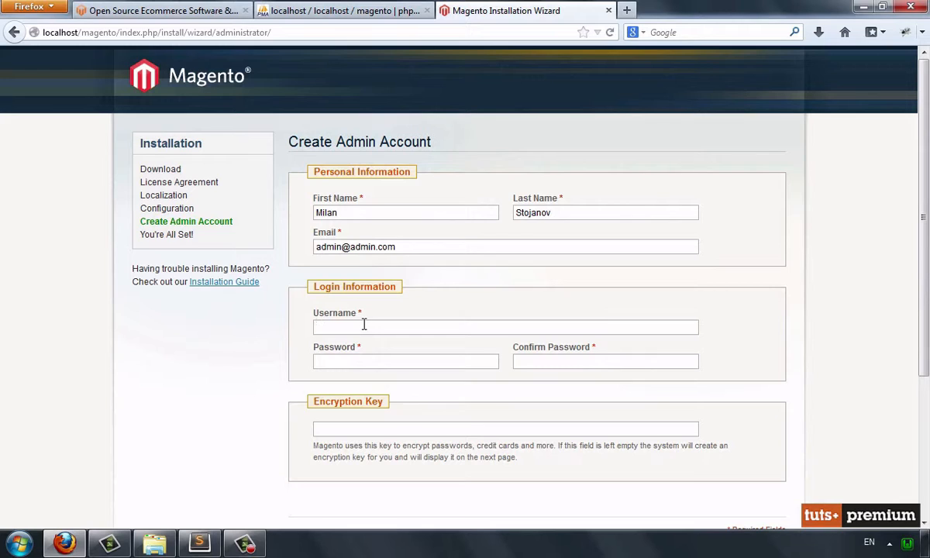
text(a)
key(Down)
key(Return)
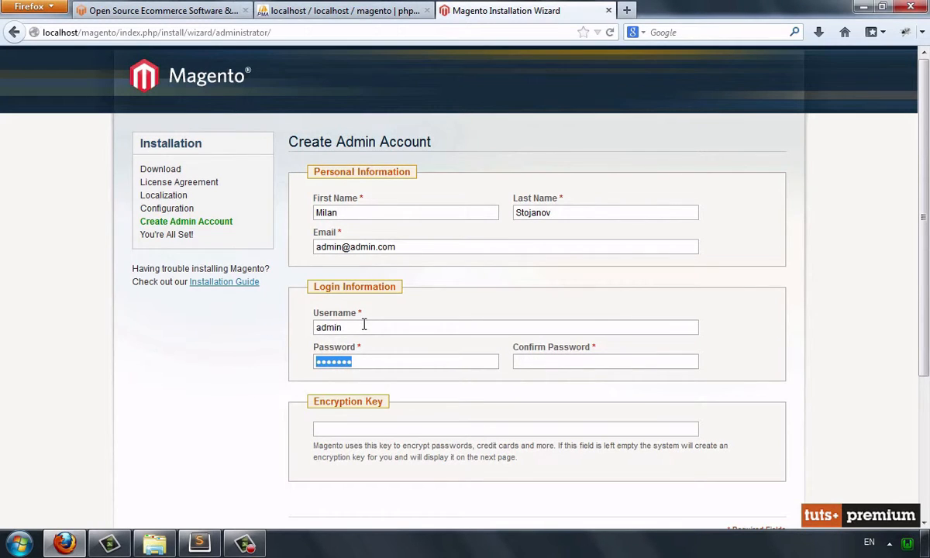
text(1234567)
key(Tab)
text(123456)
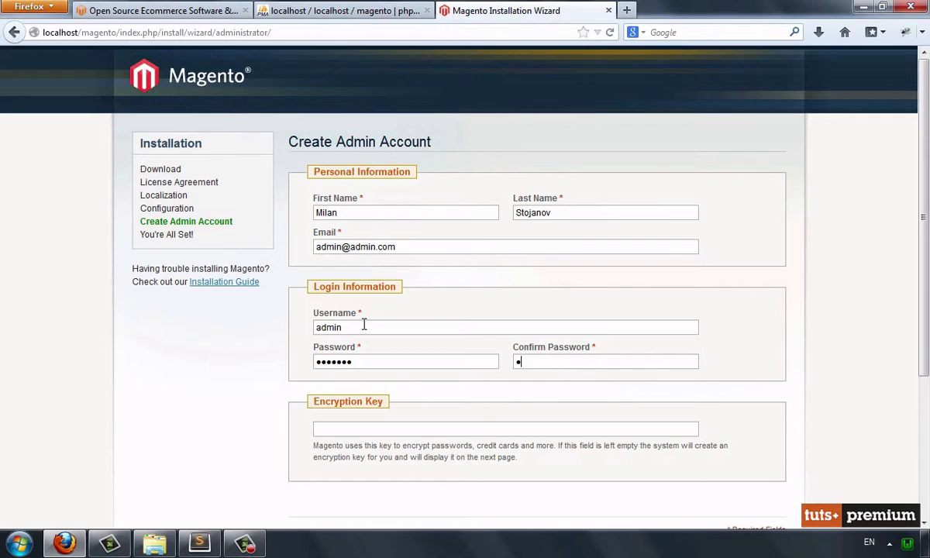
text(7)
scroll(590, 432, down, 4)
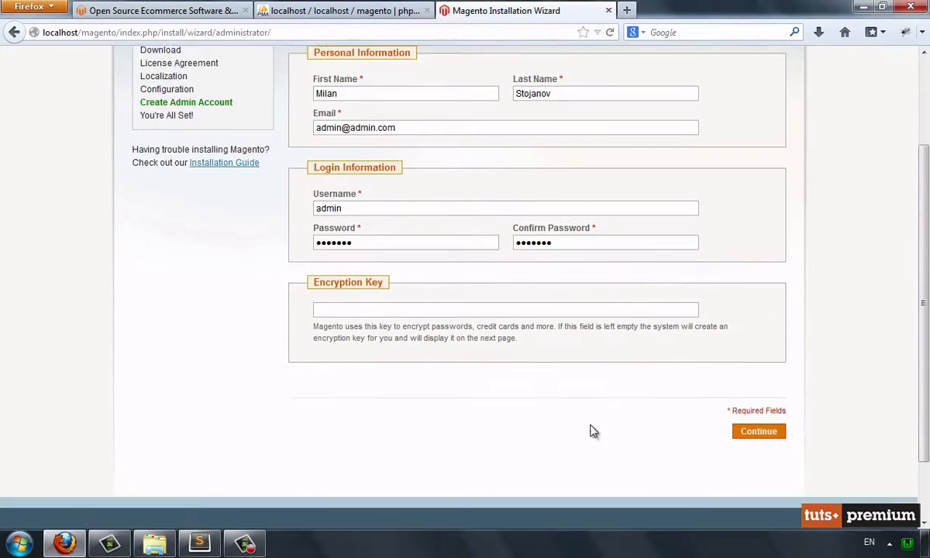
click(744, 387)
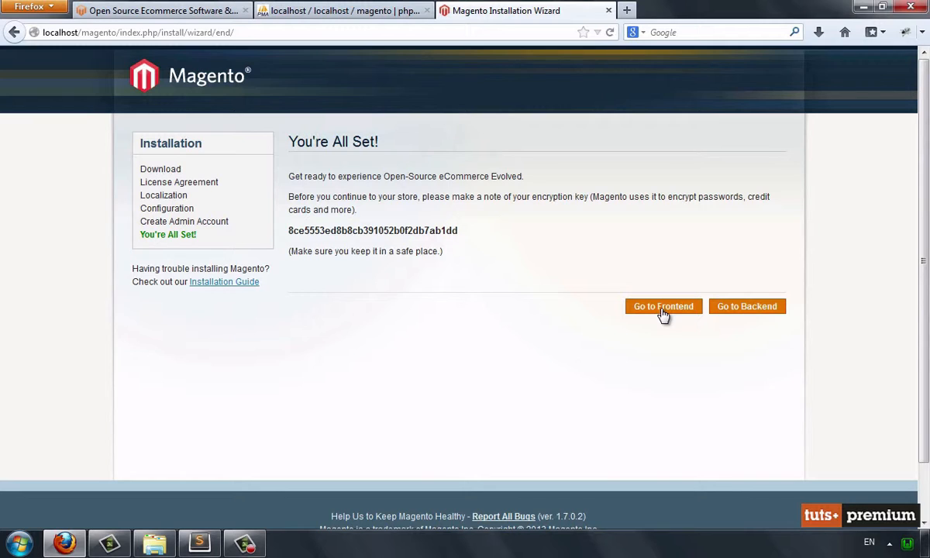
Go to the Magento backend and disable all cache types in Cache Management
click(725, 310)
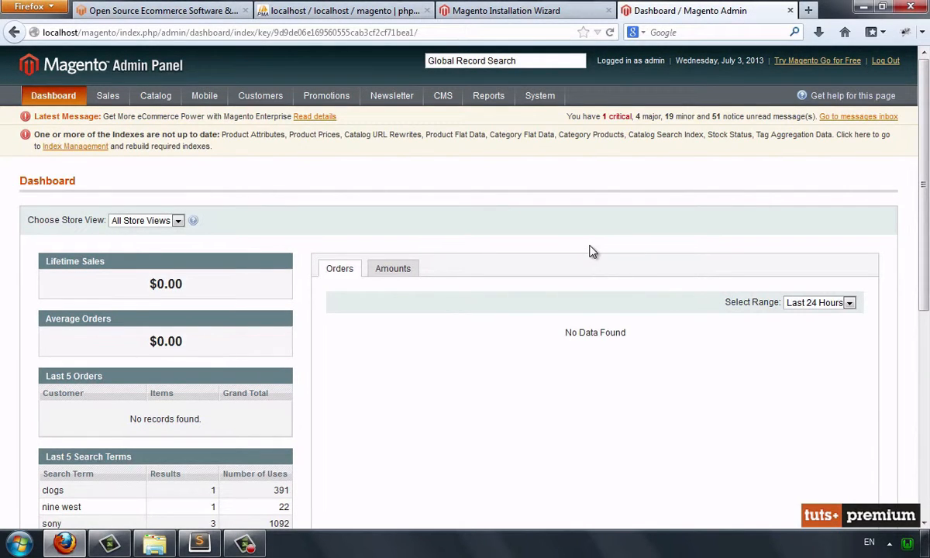
mouse_move(541, 99)
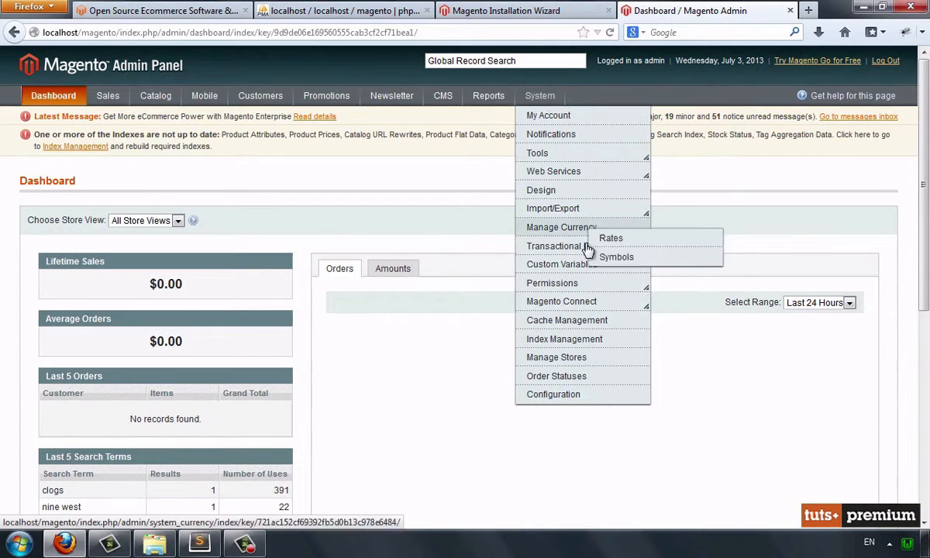
click(570, 320)
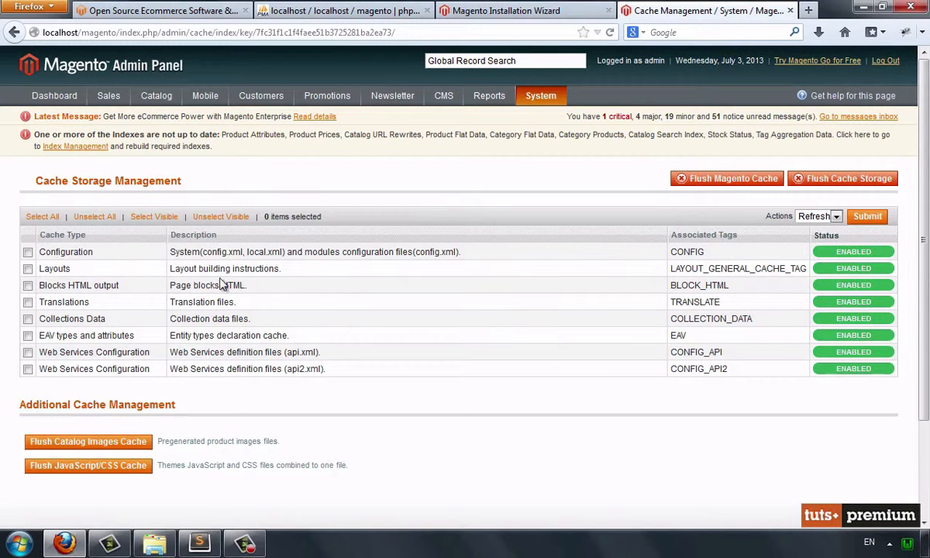
click(43, 217)
click(817, 217)
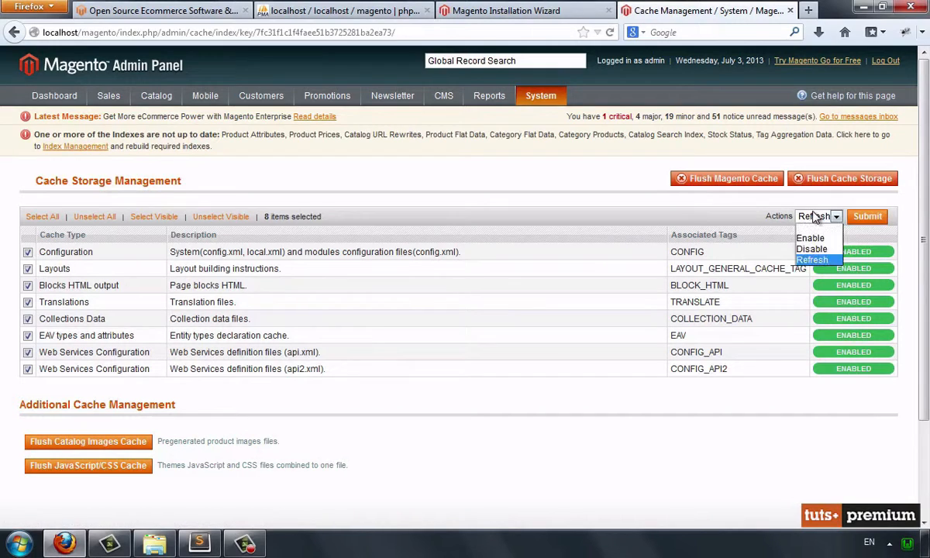
click(812, 248)
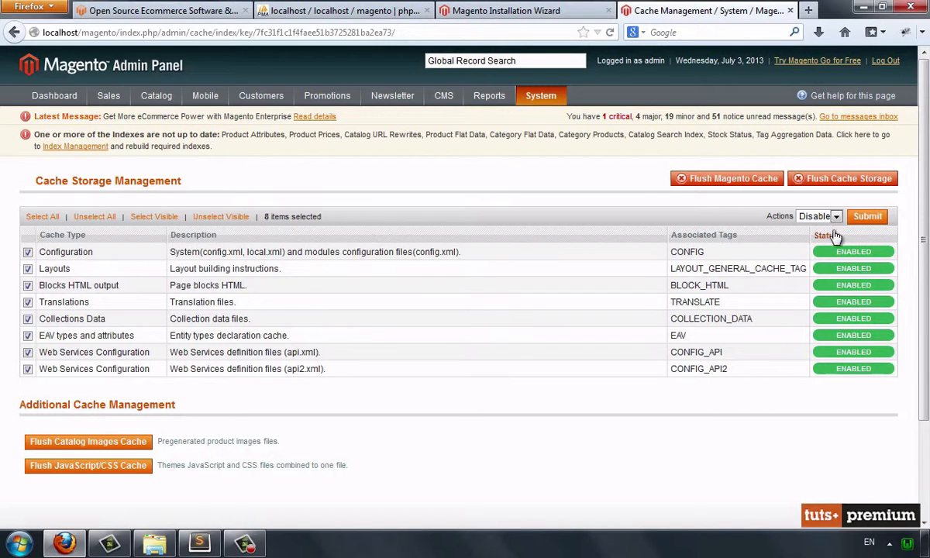
click(858, 218)
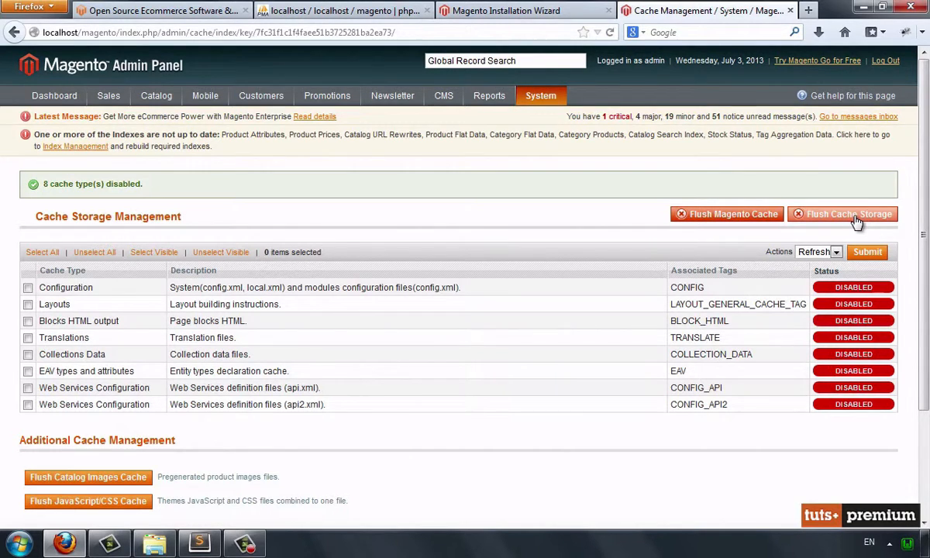
Open Index Management and reindex the data of all indexes
click(90, 147)
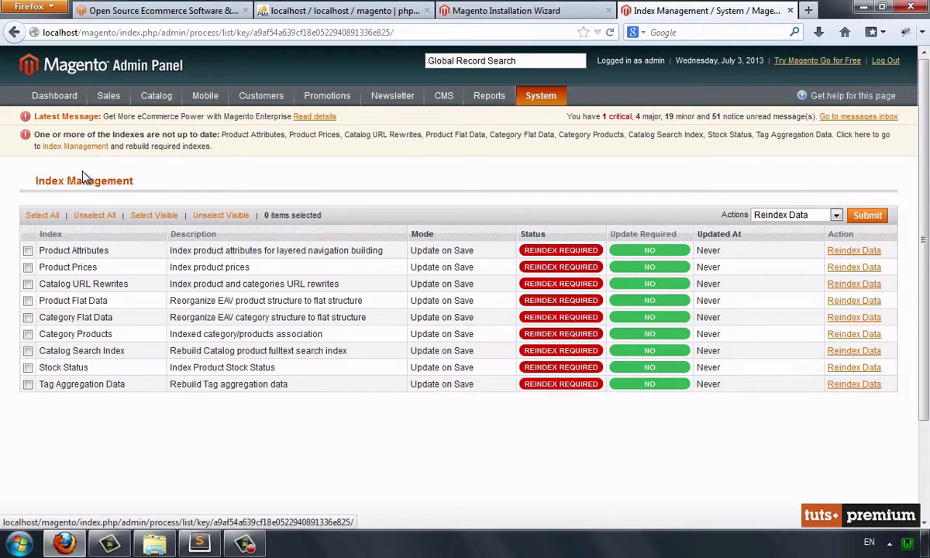
click(48, 214)
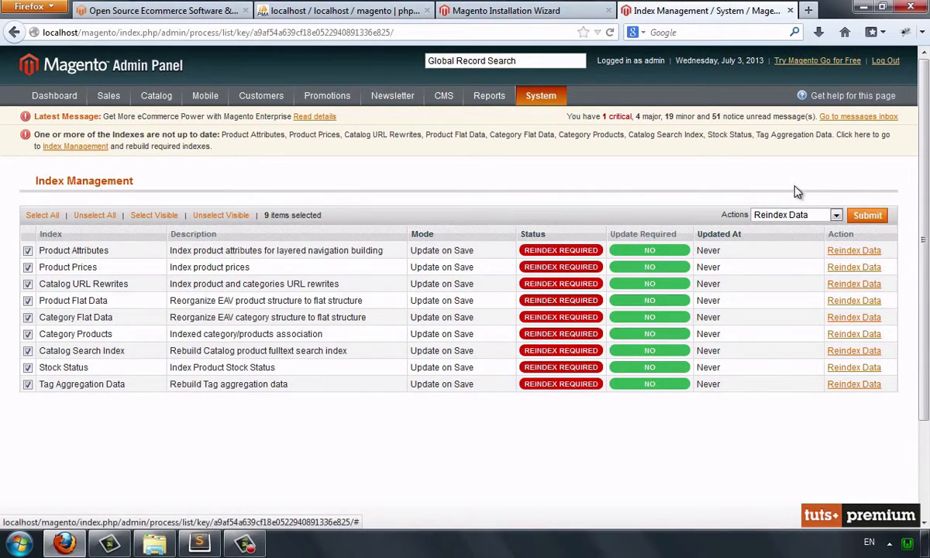
click(868, 216)
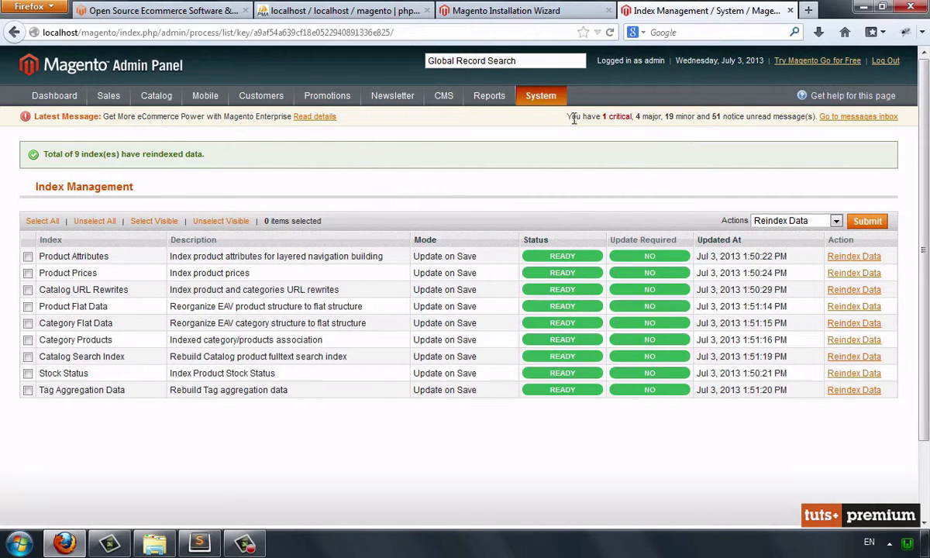
Set Enabled to Yes in the Log Settings of the Developer system configuration and save the configuration
mouse_move(520, 94)
click(568, 395)
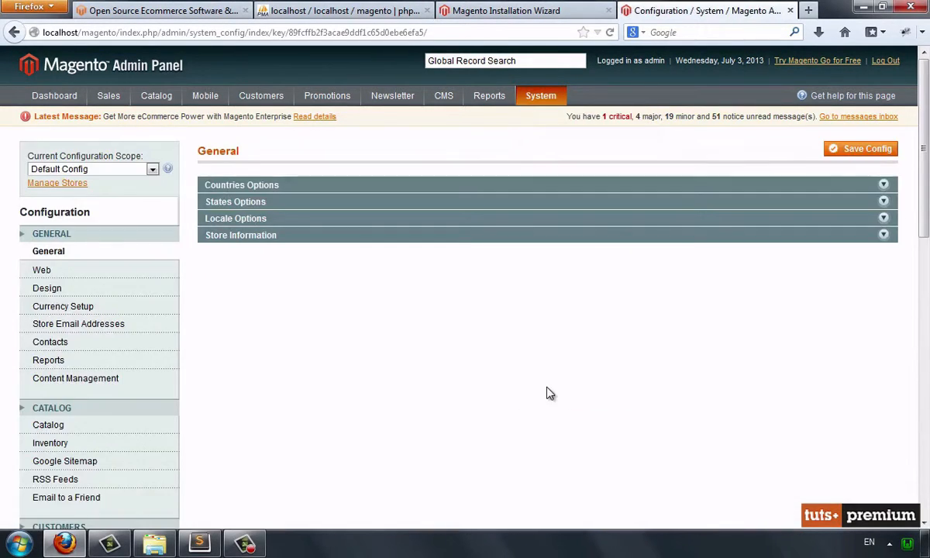
scroll(133, 392, down, 8)
scroll(133, 392, down, 2)
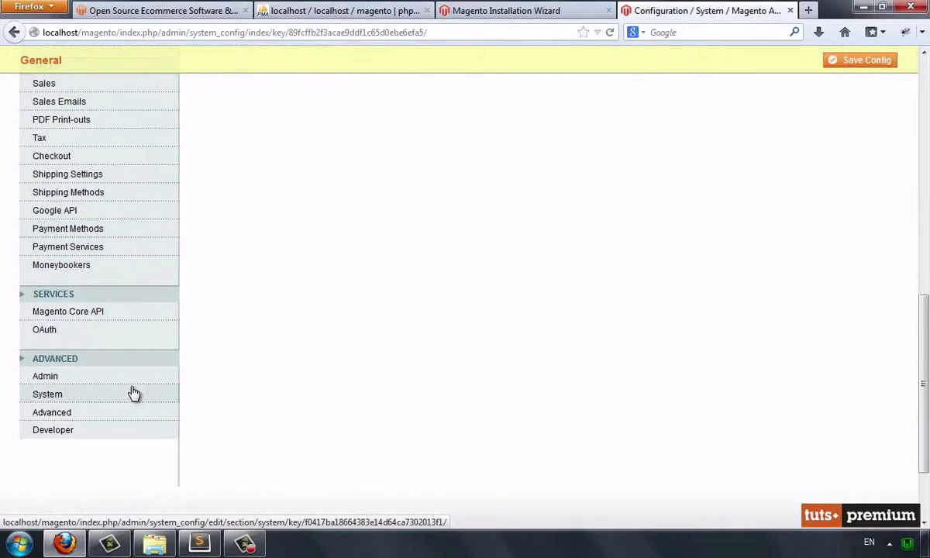
click(120, 434)
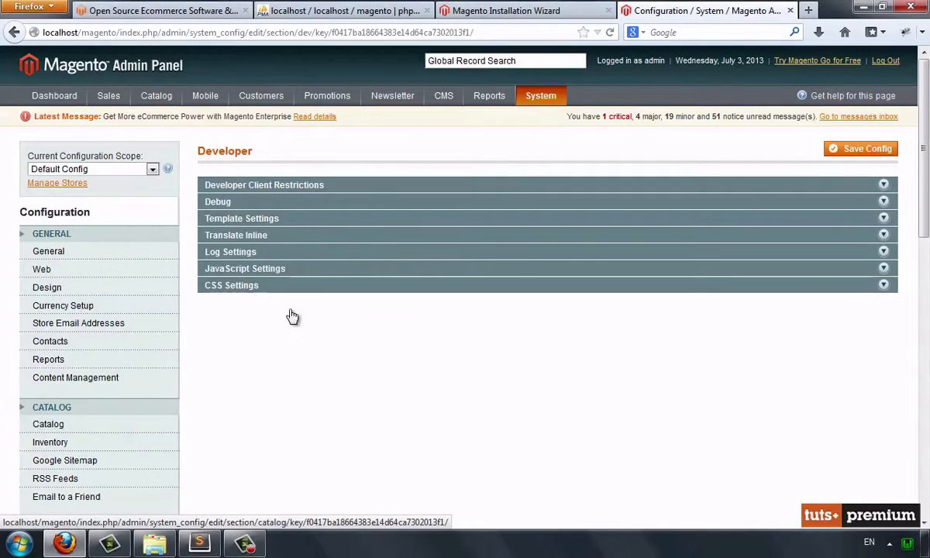
click(295, 252)
click(478, 281)
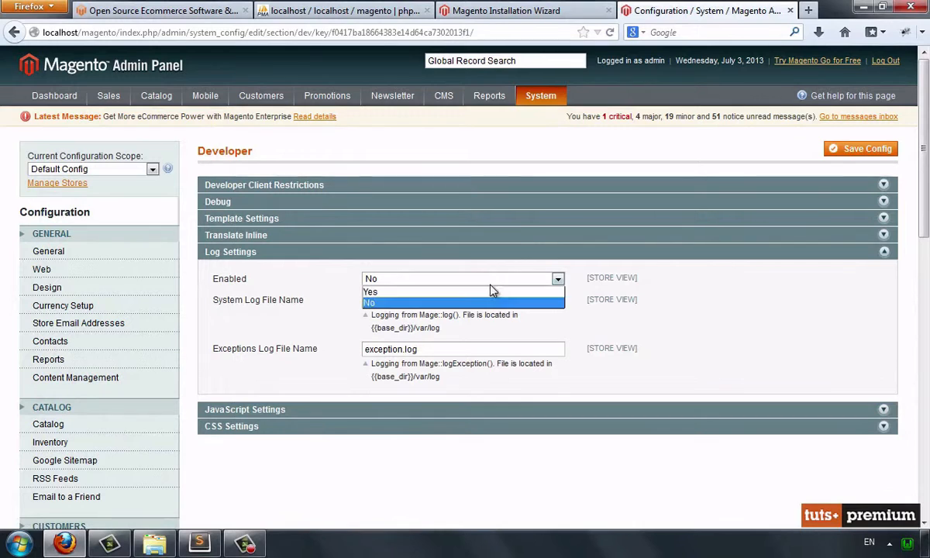
click(462, 290)
click(843, 149)
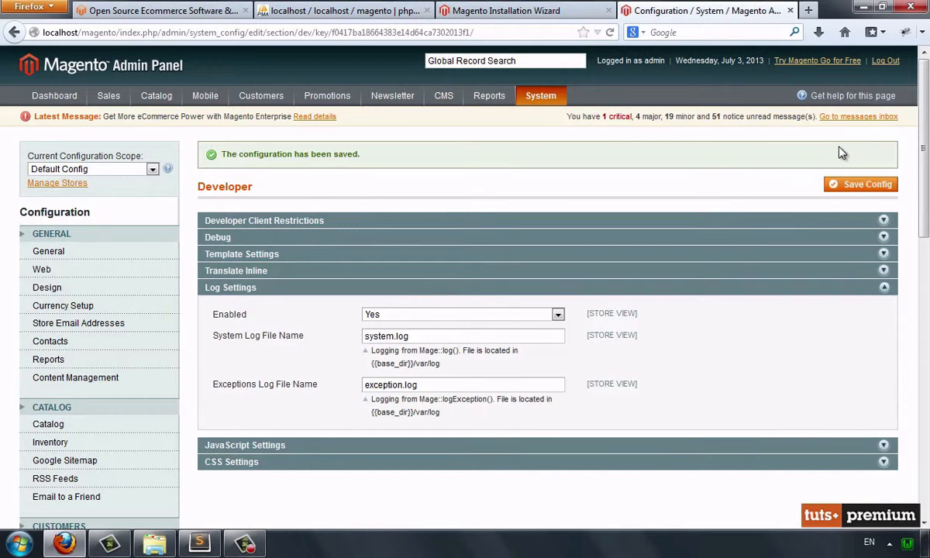
Add the magento folder from C:\wamp\www to Sublime Text's folder list
click(186, 546)
click(155, 545)
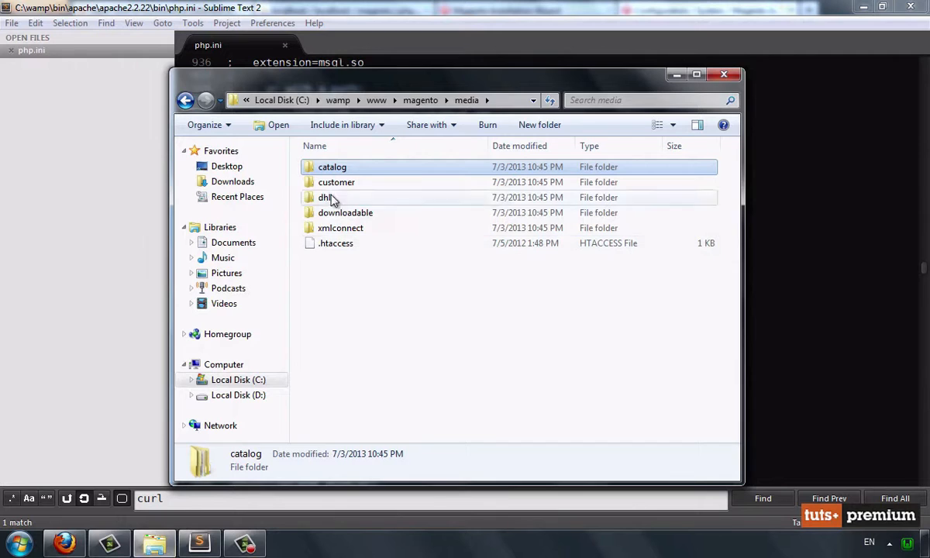
click(373, 102)
drag(335, 167, 102, 154)
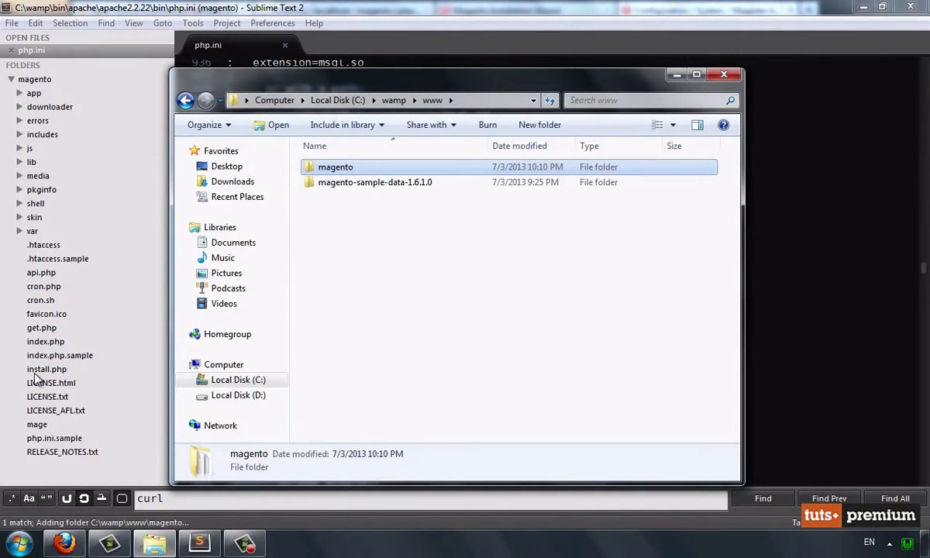
Open magento's index.php, uncomment the ini_set('display_errors', 1); line, save the file and close the search bar
click(42, 341)
scroll(315, 382, down, 3)
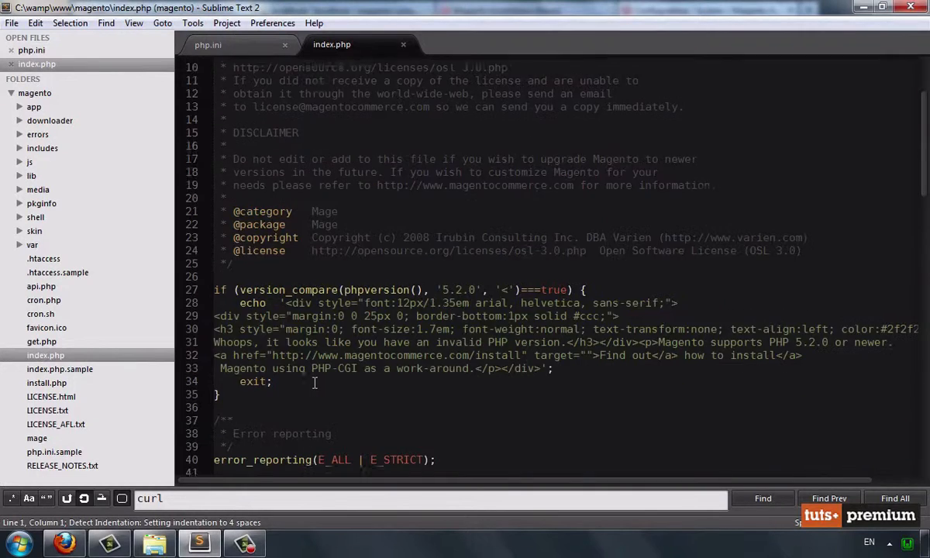
scroll(314, 382, down, 12)
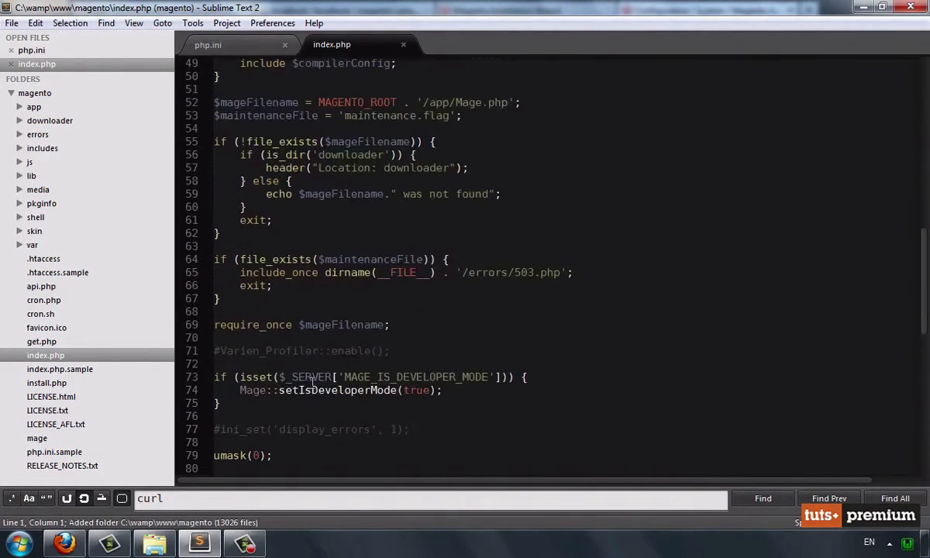
click(221, 429)
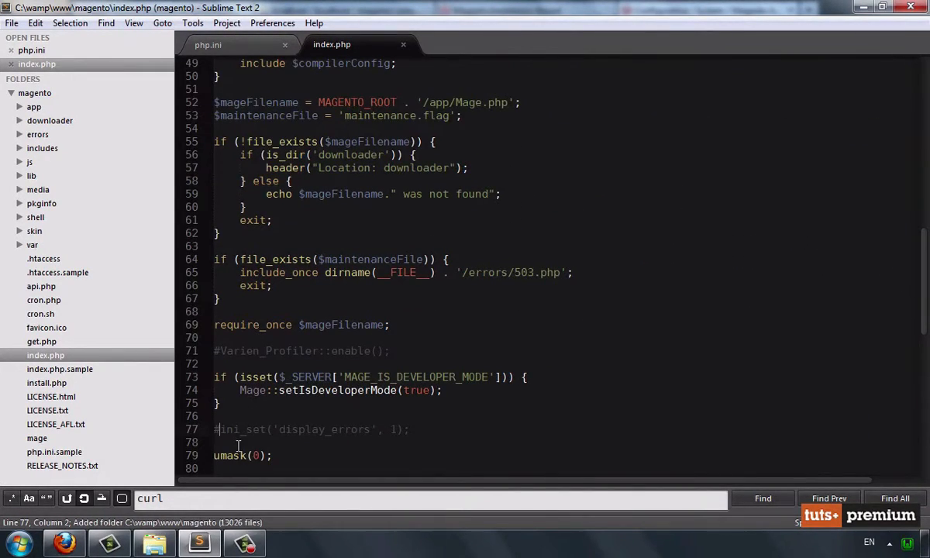
key(BackSpace)
key(ctrl+s)
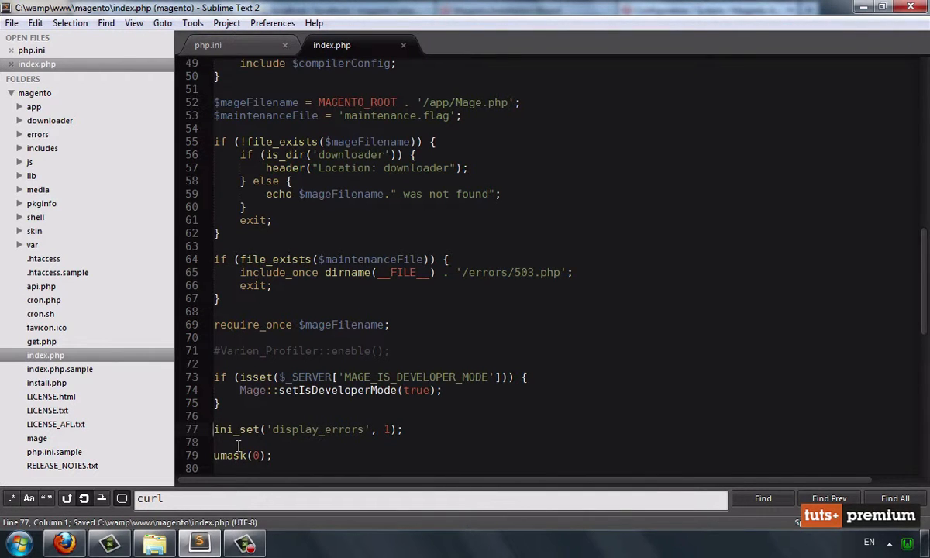
key(Escape)
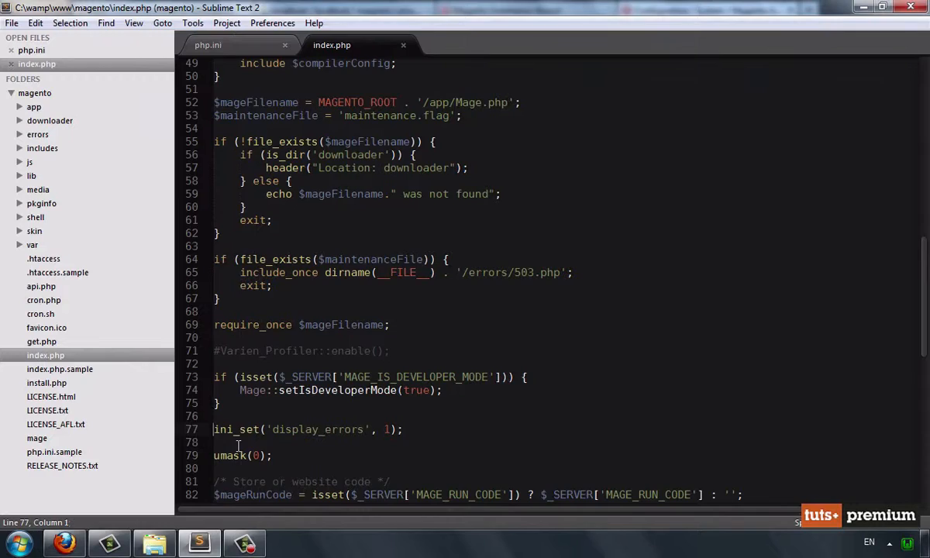